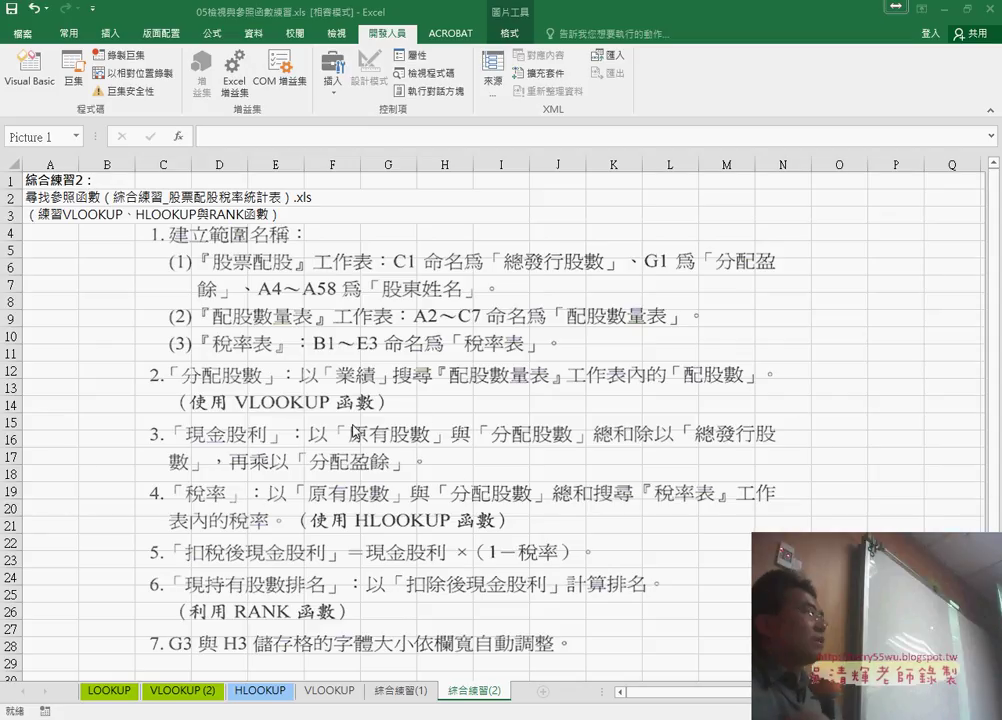
# Open 05檢視參照函數(綜合練習_股票配股稅率統計表).xls from the exercise folder in File Explorer.
pyautogui.click(420, 440)
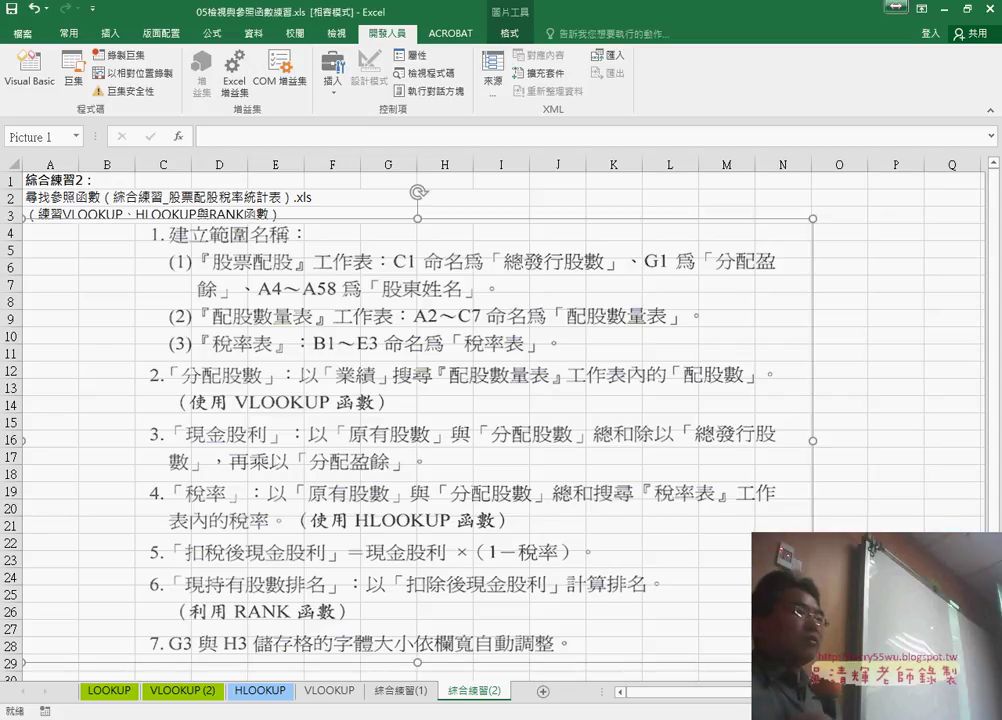
pyautogui.click(447, 676)
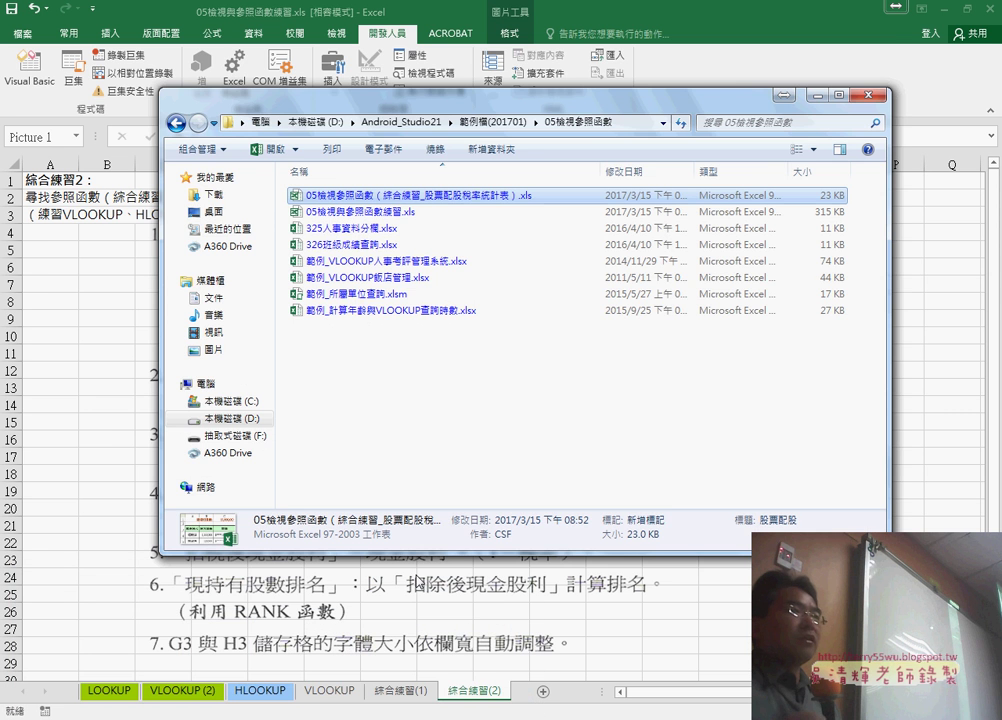
pyautogui.doubleClick(453, 196)
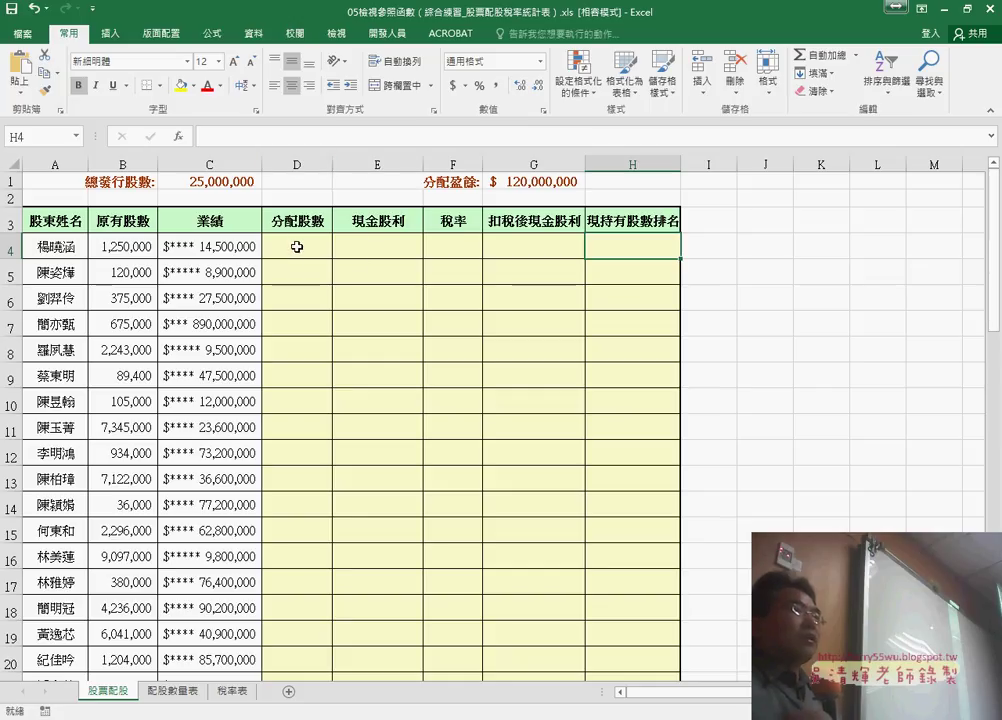
pyautogui.click(297, 246)
pyautogui.moveTo(297, 246); pyautogui.dragTo(641, 245)
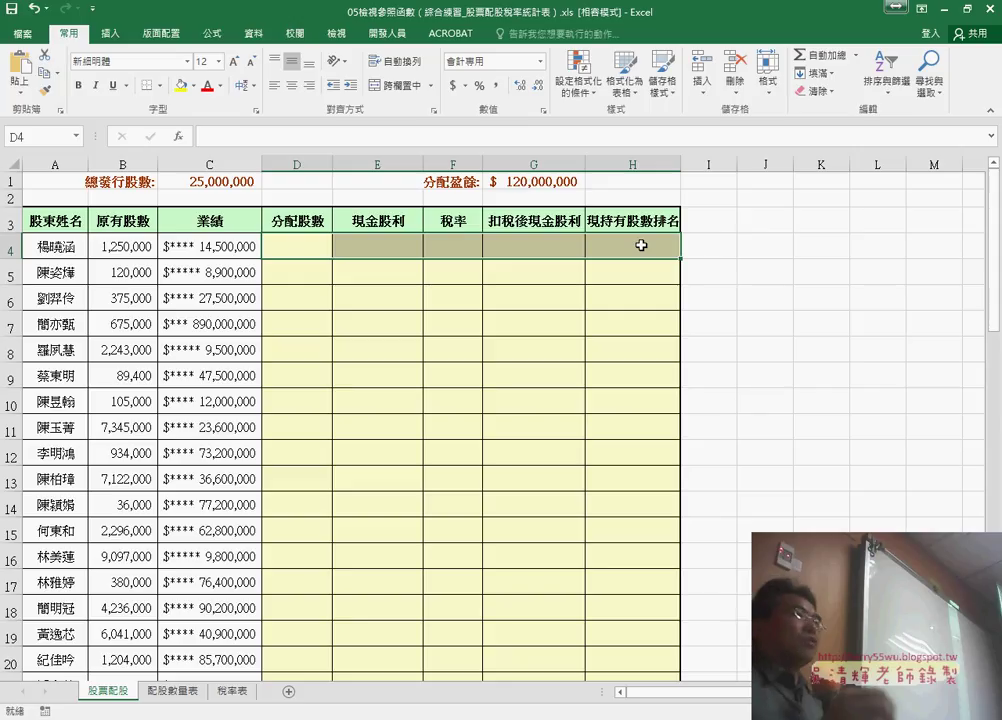
pyautogui.click(293, 247)
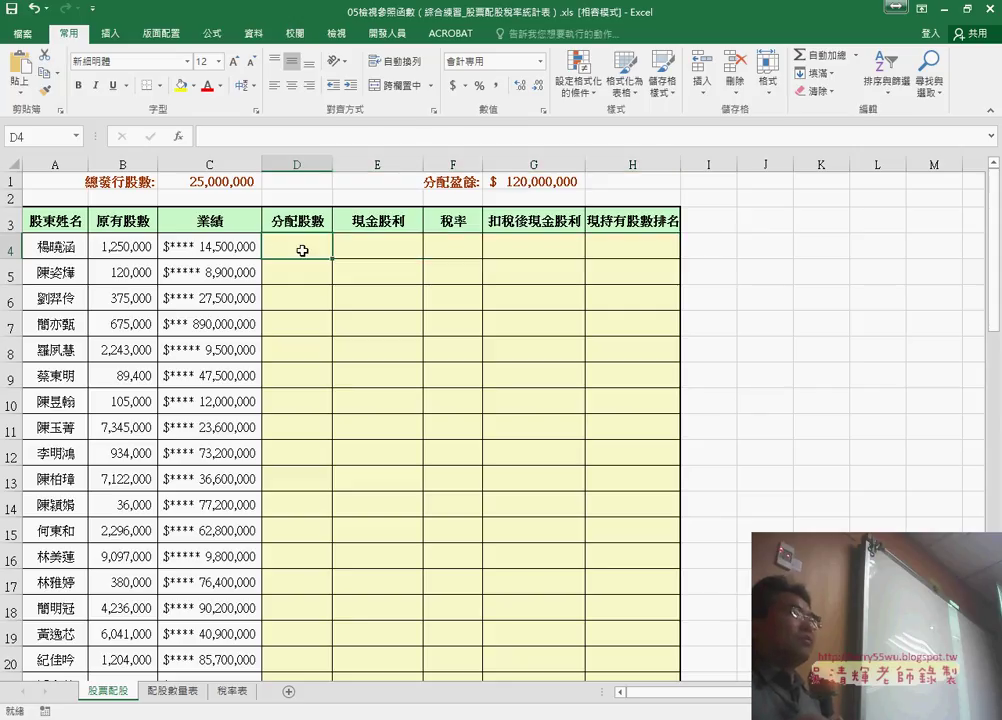
pyautogui.click(217, 251)
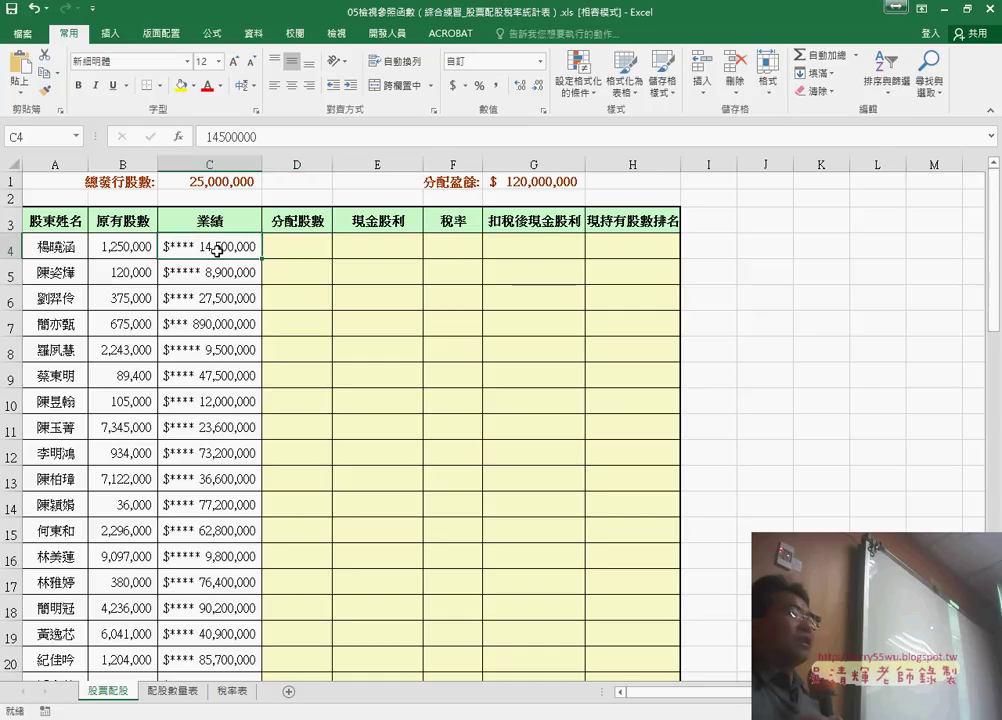
pyautogui.click(176, 692)
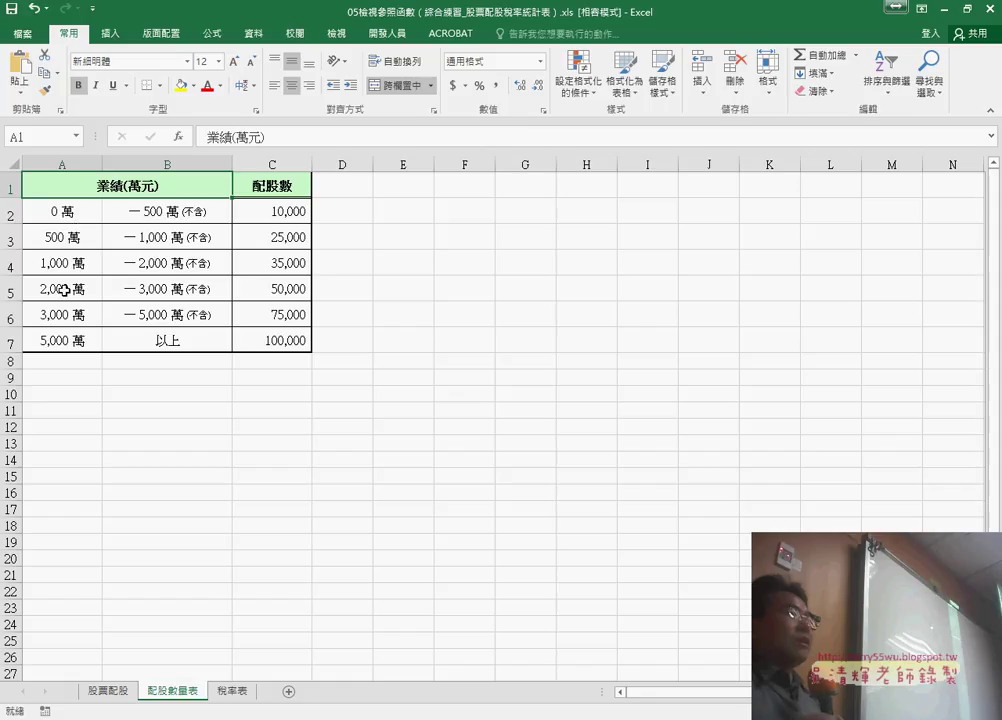
pyautogui.click(112, 691)
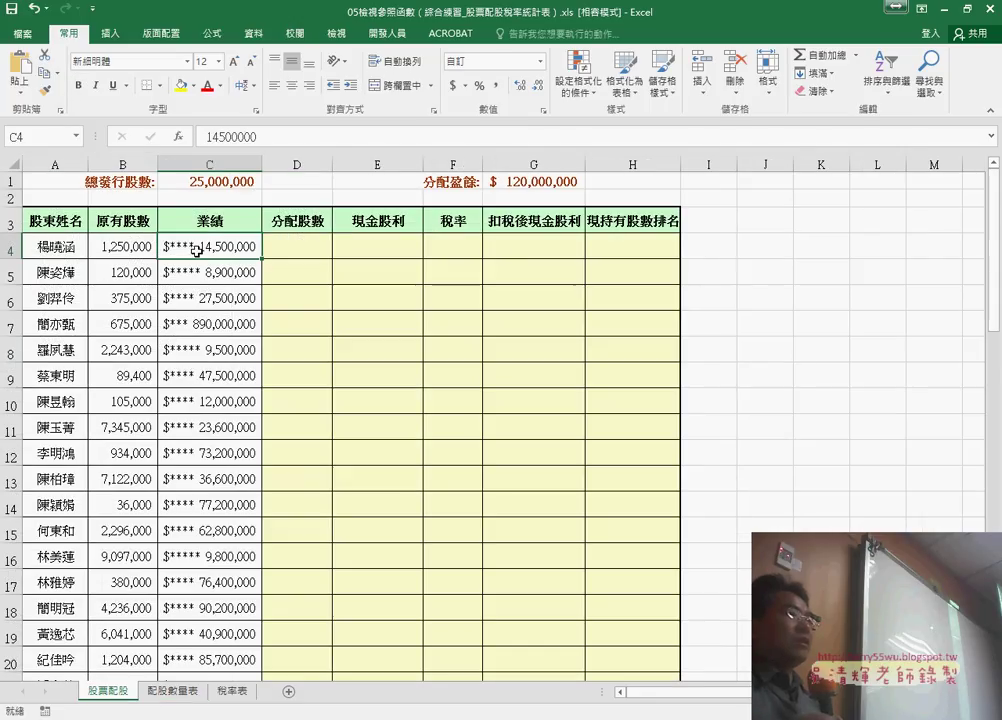
pyautogui.click(188, 690)
pyautogui.moveTo(57, 267); pyautogui.dragTo(200, 263)
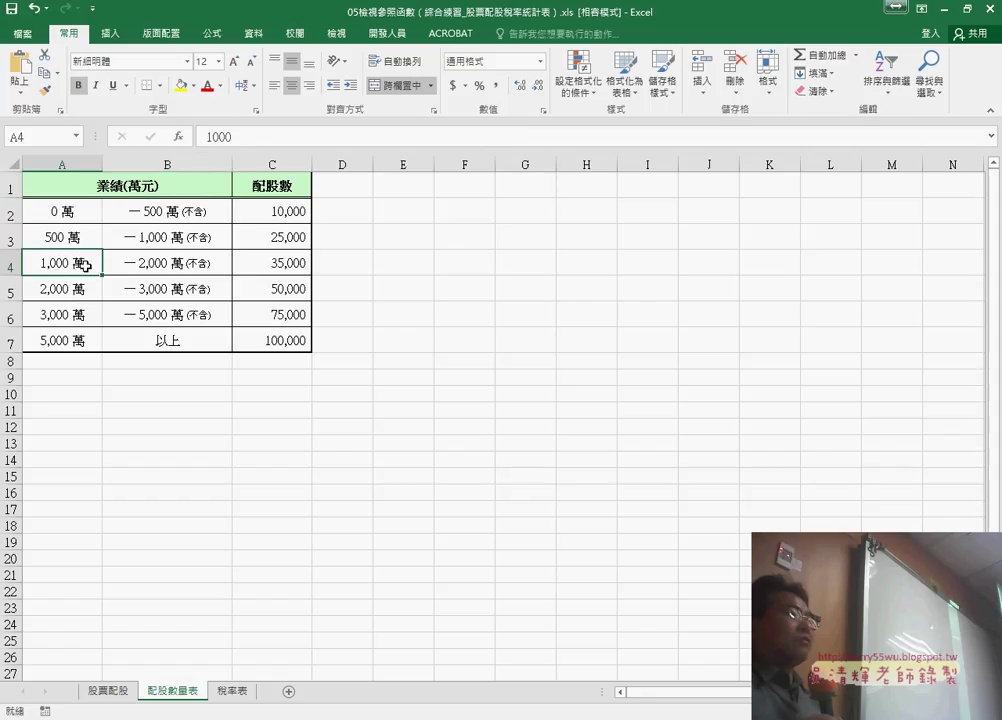
pyautogui.click(273, 262)
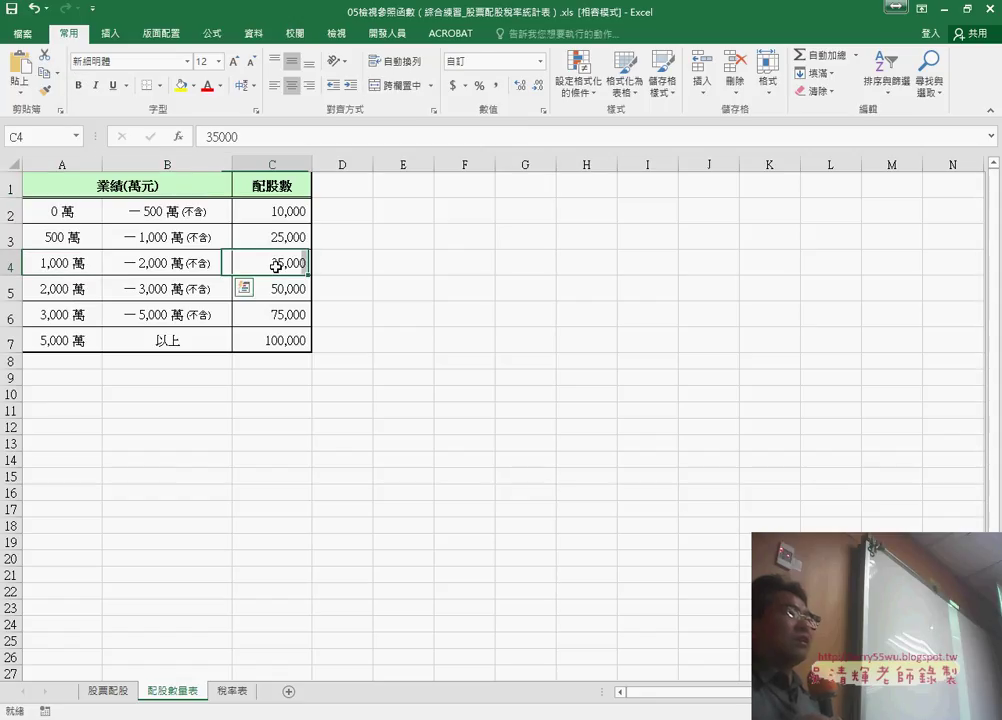
pyautogui.click(110, 690)
pyautogui.click(290, 248)
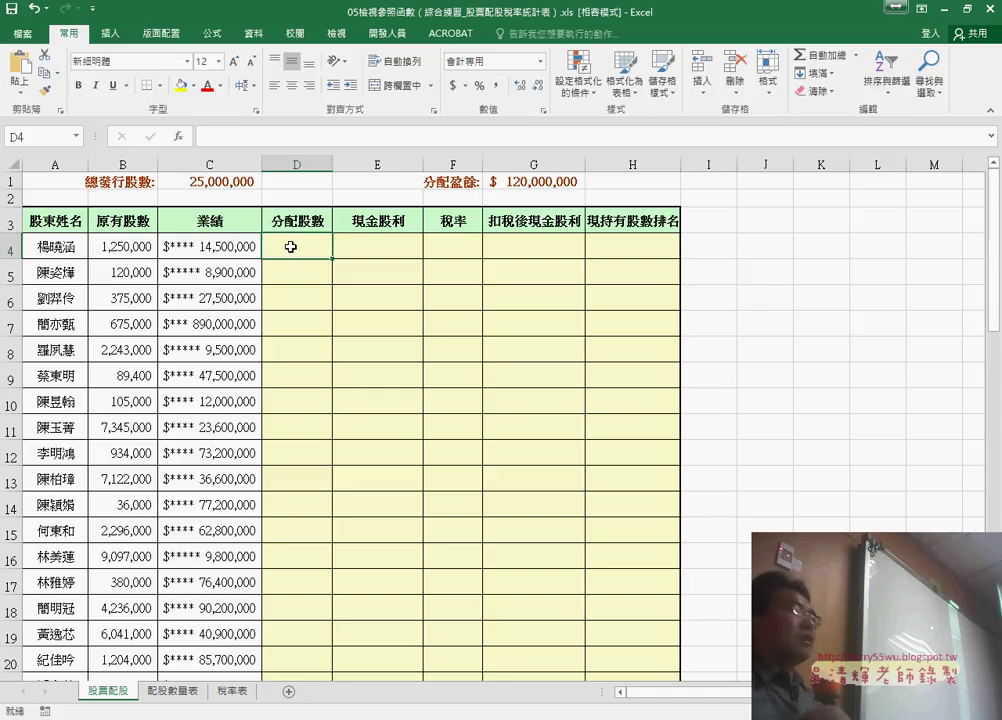
pyautogui.click(227, 273)
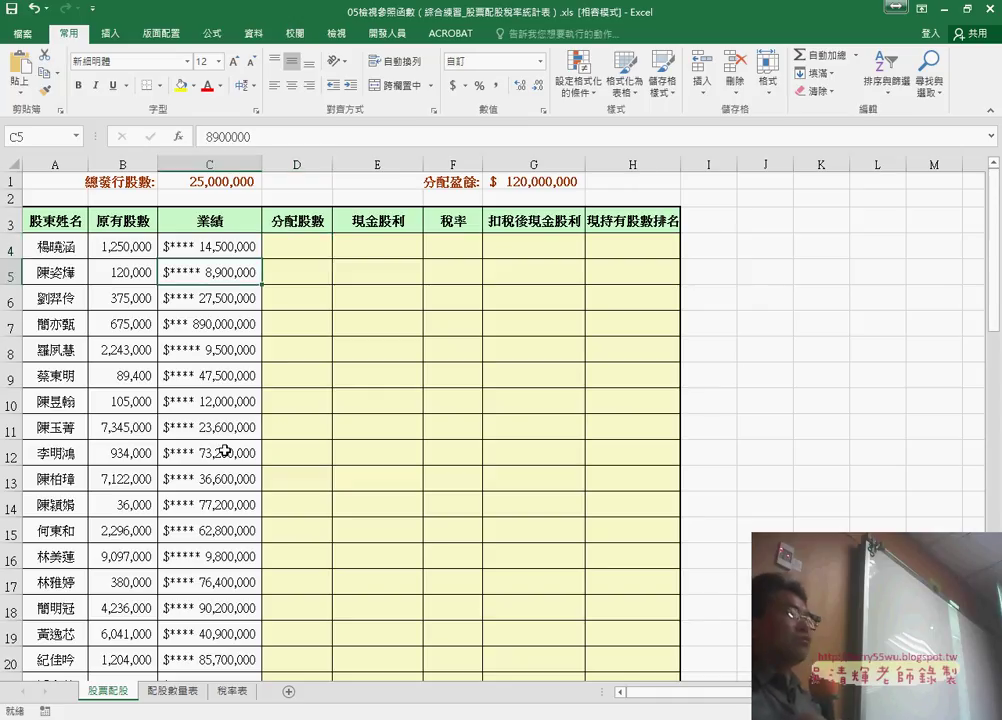
pyautogui.click(177, 692)
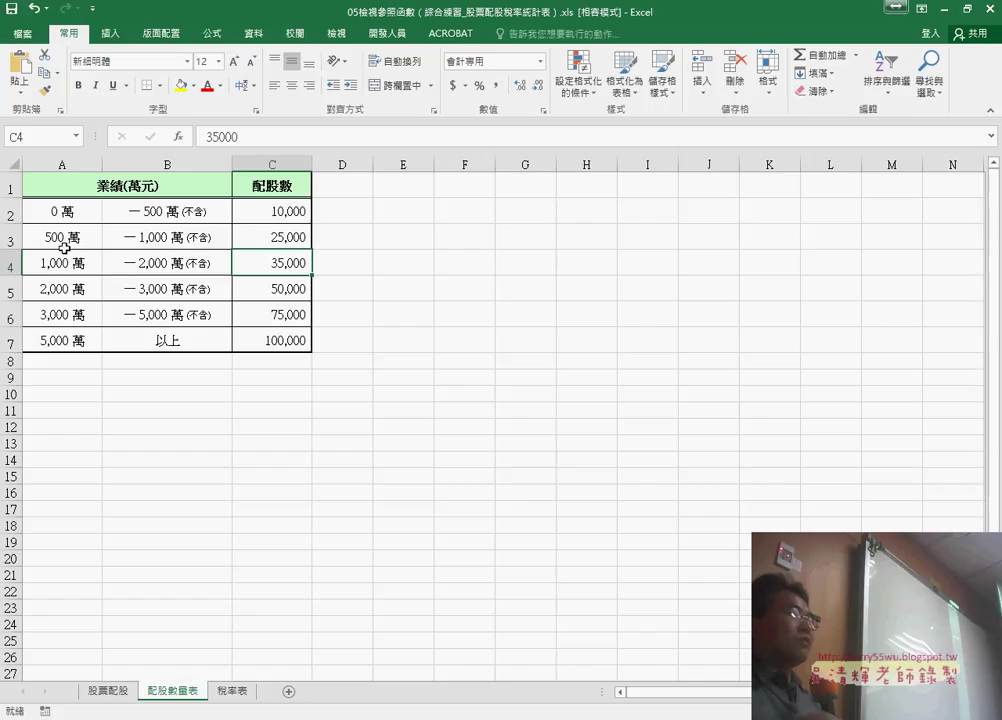
pyautogui.moveTo(64, 248); pyautogui.dragTo(183, 237)
pyautogui.click(276, 237)
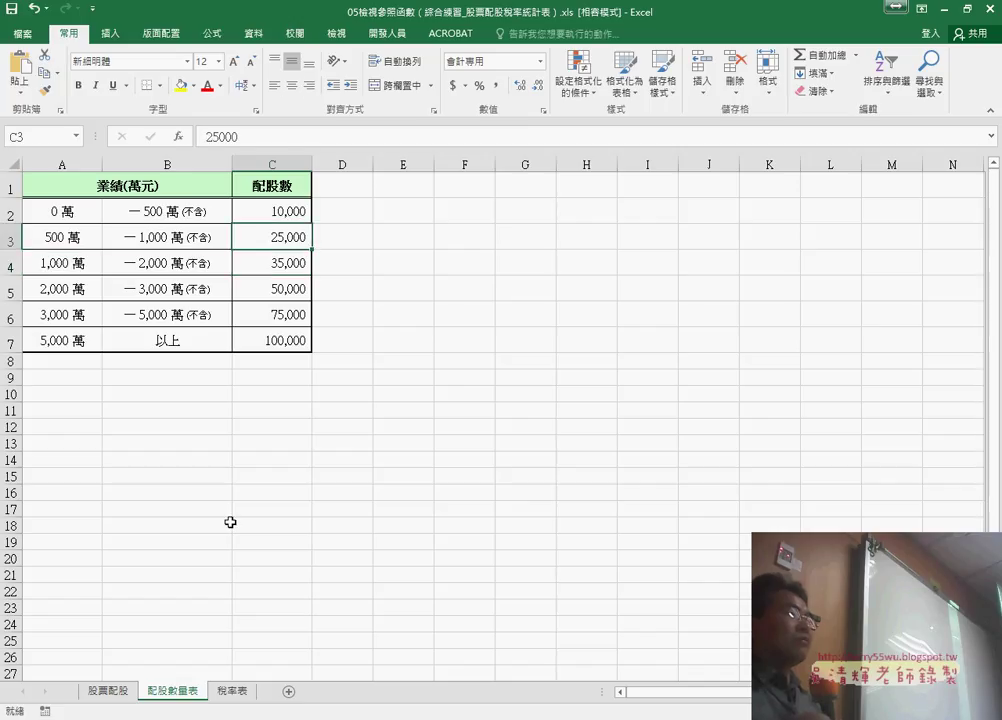
pyautogui.click(118, 692)
pyautogui.click(303, 271)
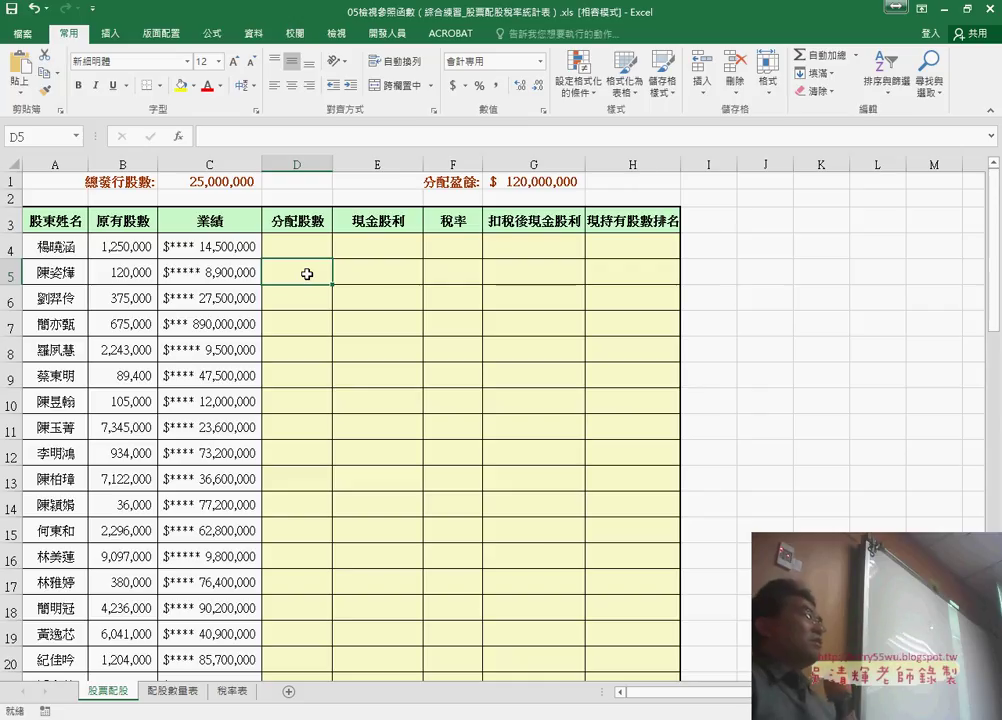
pyautogui.click(192, 691)
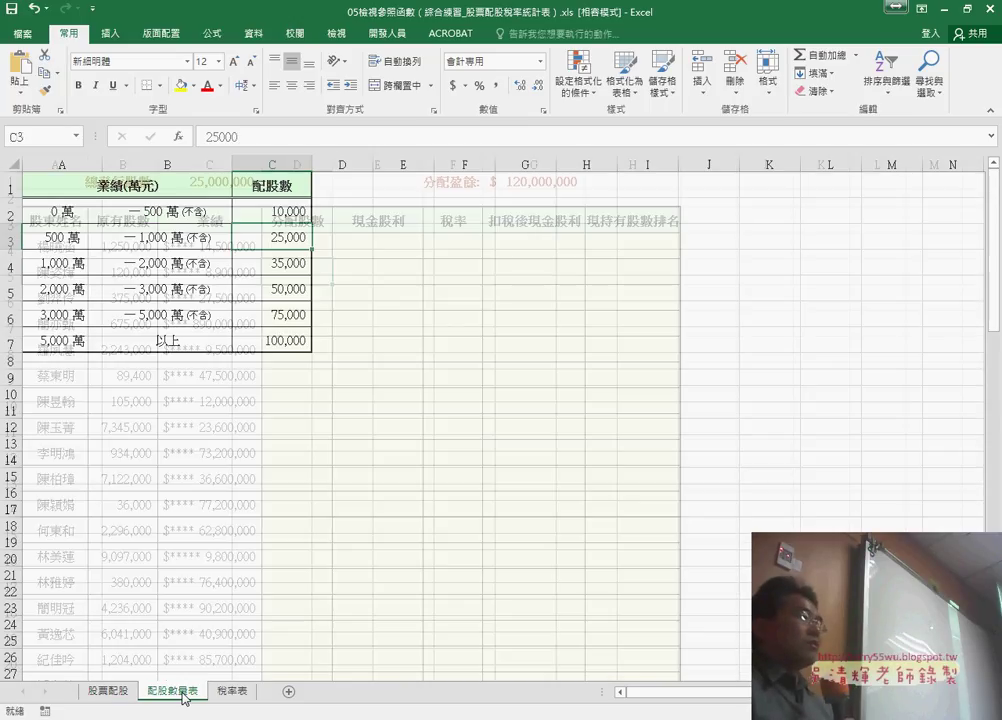
pyautogui.moveTo(65, 189); pyautogui.dragTo(247, 185)
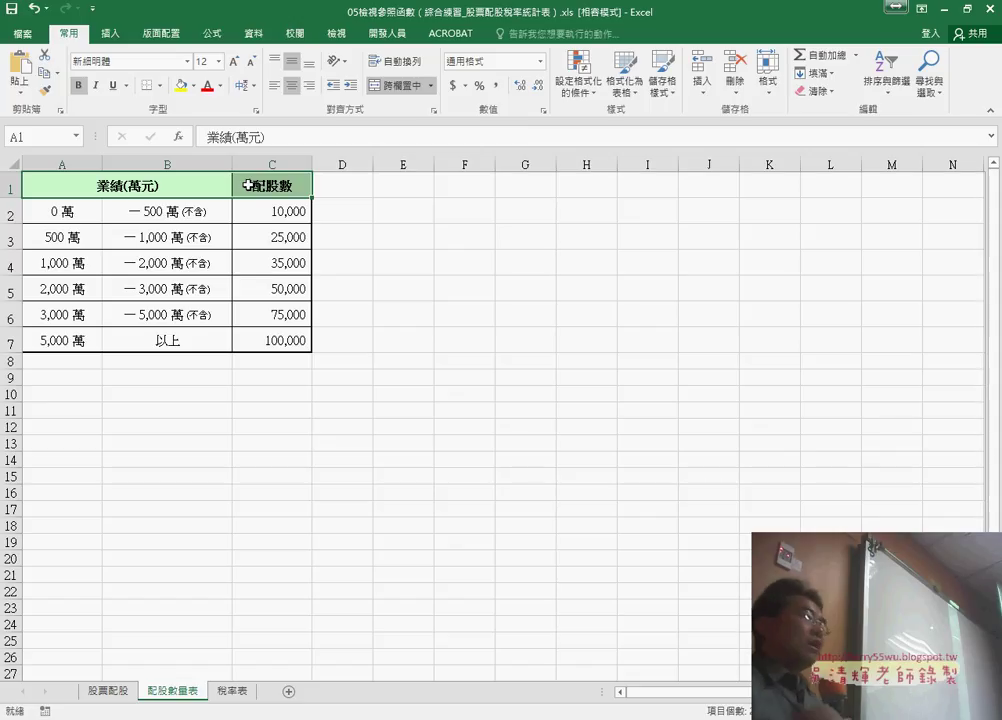
pyautogui.click(117, 692)
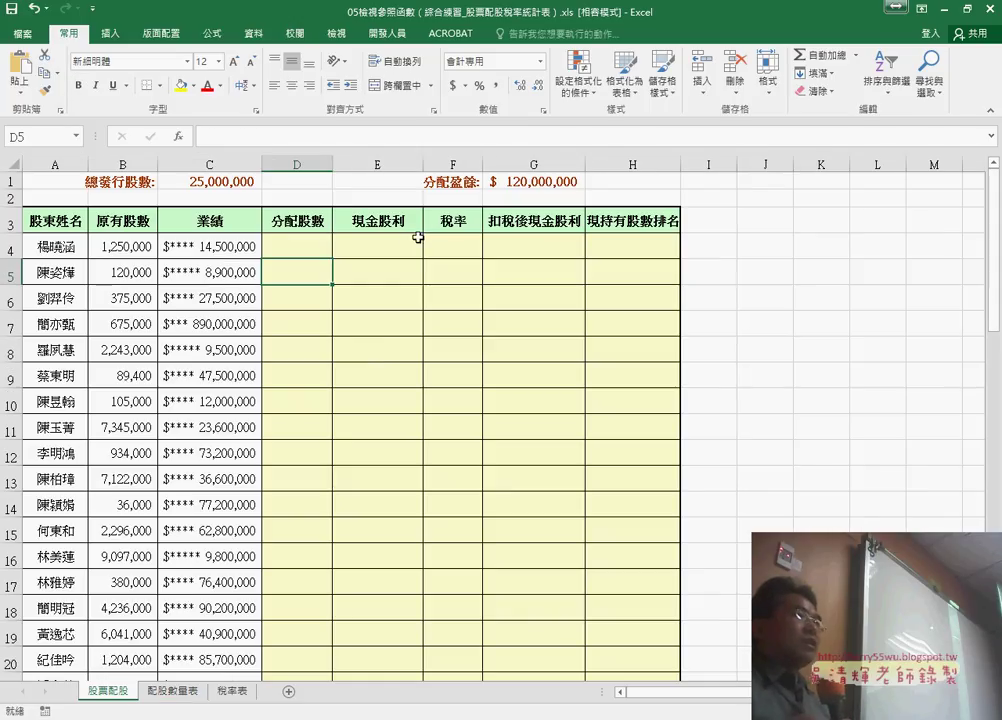
# Review result headers E4–H4, then return to 05檢視與參照函數練習.xls's 綜合練習(2) sheet.
pyautogui.click(409, 242)
pyautogui.click(468, 241)
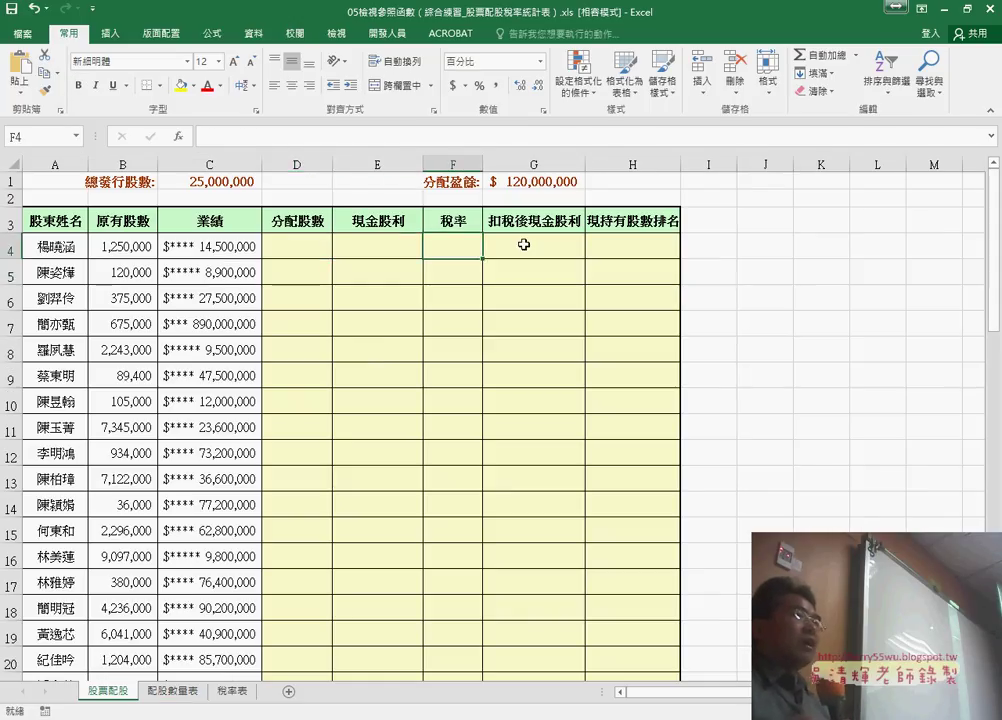
pyautogui.click(524, 244)
pyautogui.click(638, 246)
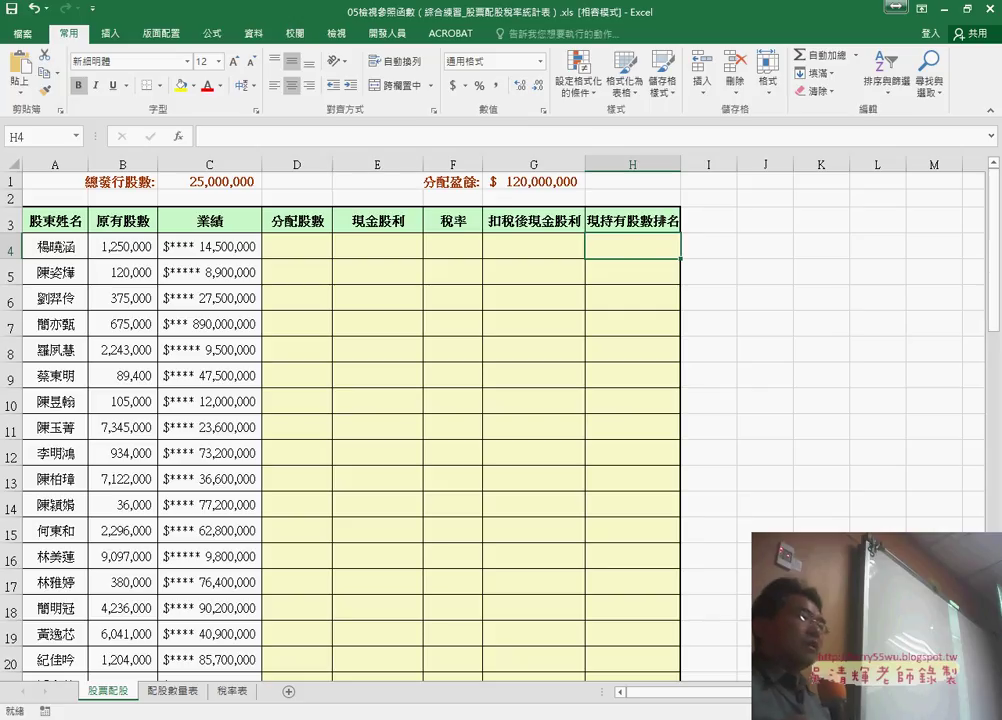
pyautogui.moveTo(360, 719)
pyautogui.click(324, 668)
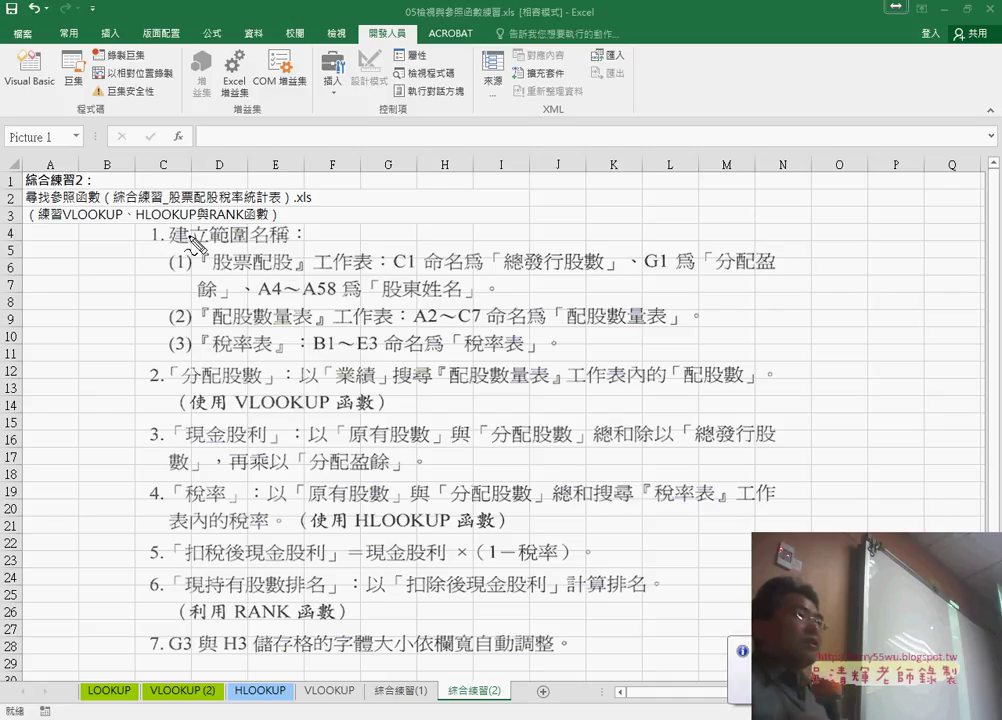
pyautogui.moveTo(154, 246); pyautogui.dragTo(292, 246)
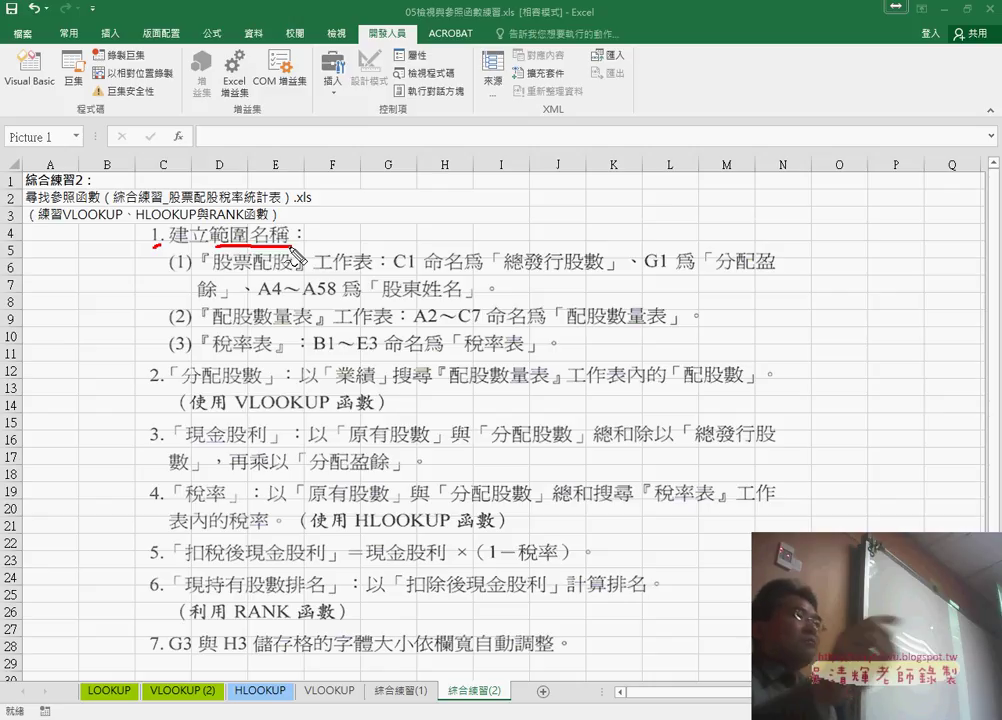
pyautogui.moveTo(168, 352); pyautogui.dragTo(582, 362)
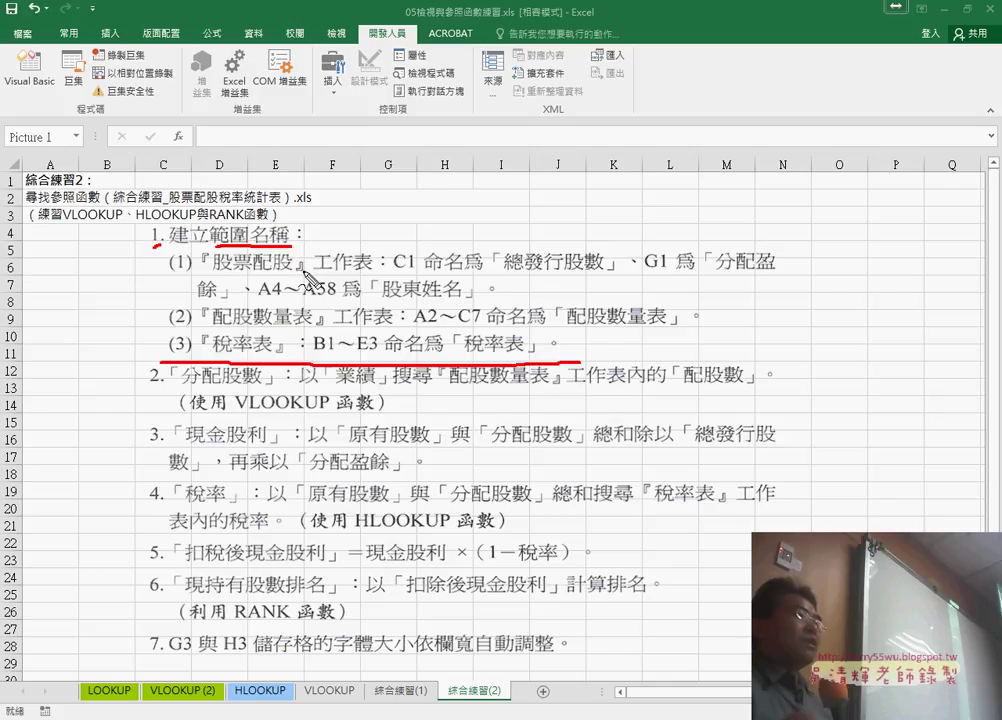
pyautogui.moveTo(394, 269); pyautogui.dragTo(418, 267)
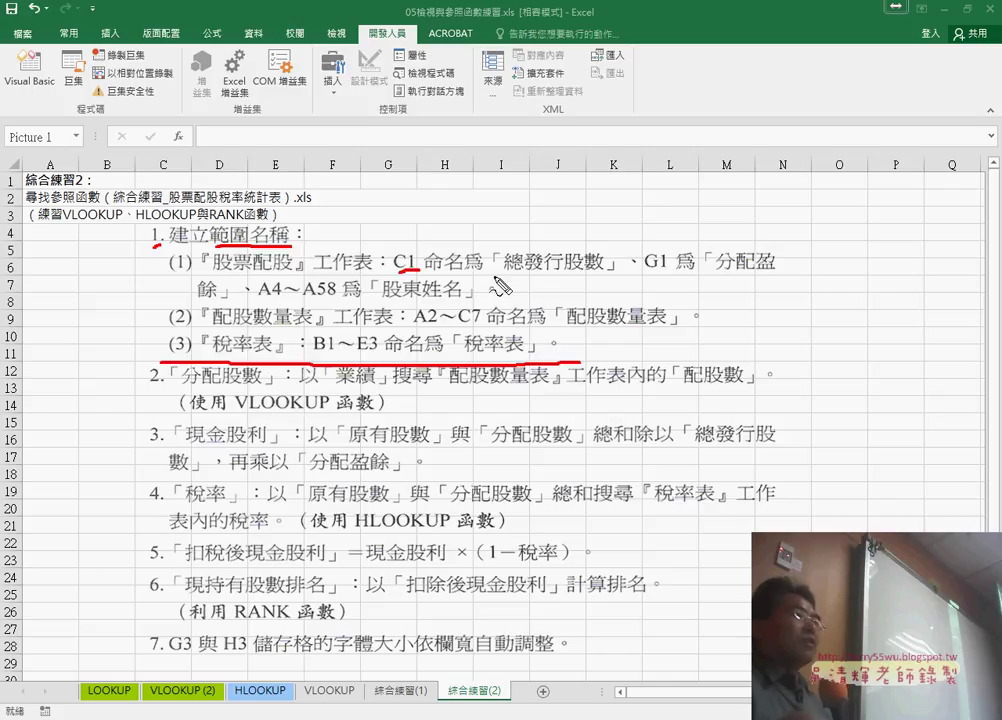
pyautogui.moveTo(505, 273); pyautogui.dragTo(780, 273)
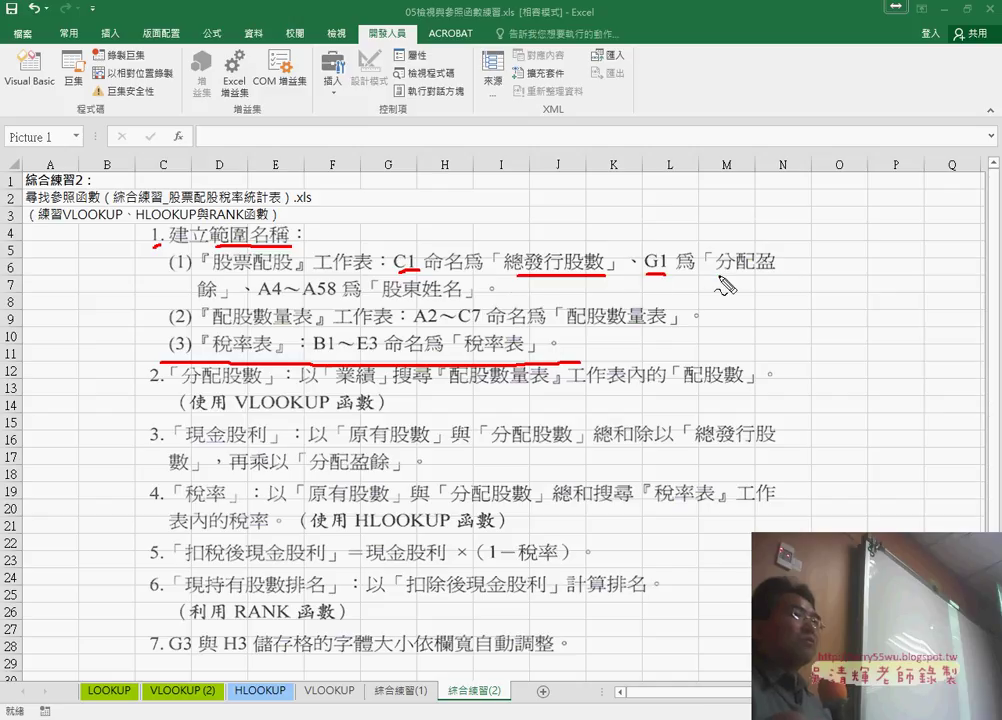
pyautogui.moveTo(200, 296); pyautogui.dragTo(222, 296)
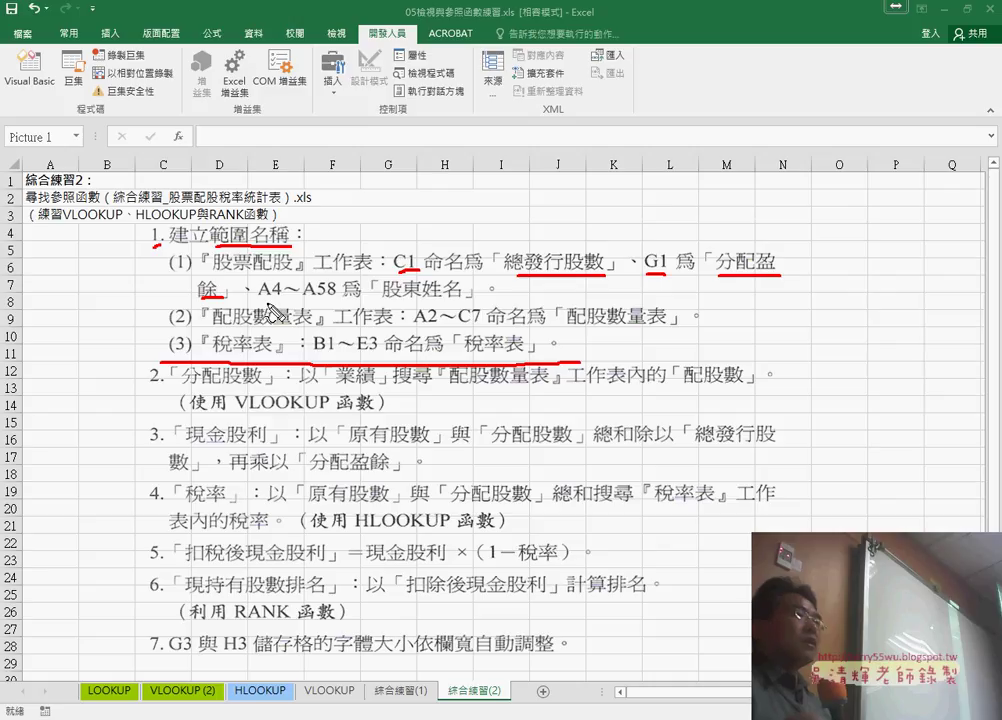
pyautogui.moveTo(259, 298); pyautogui.dragTo(279, 297)
pyautogui.moveTo(367, 299); pyautogui.dragTo(462, 297)
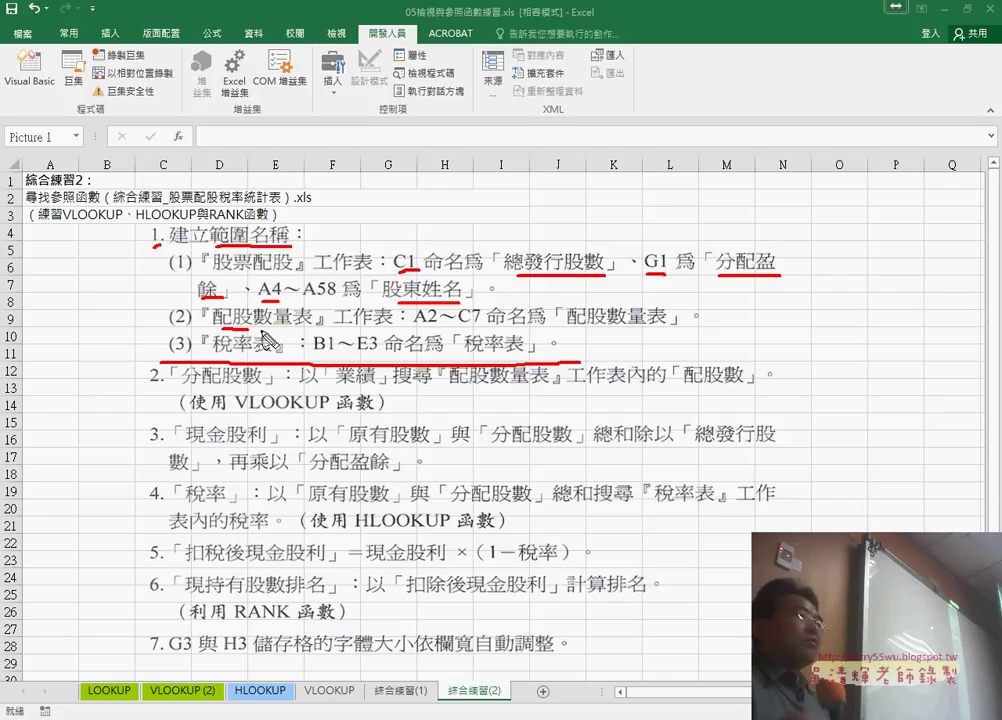
pyautogui.moveTo(214, 328); pyautogui.dragTo(320, 328)
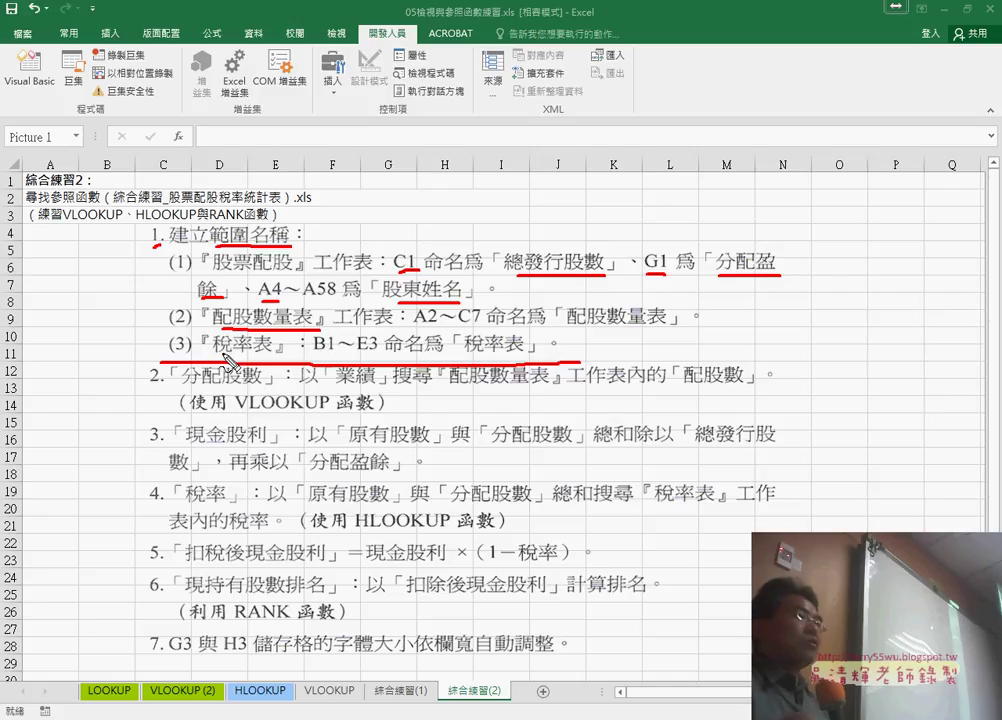
pyautogui.moveTo(222, 353); pyautogui.dragTo(274, 353)
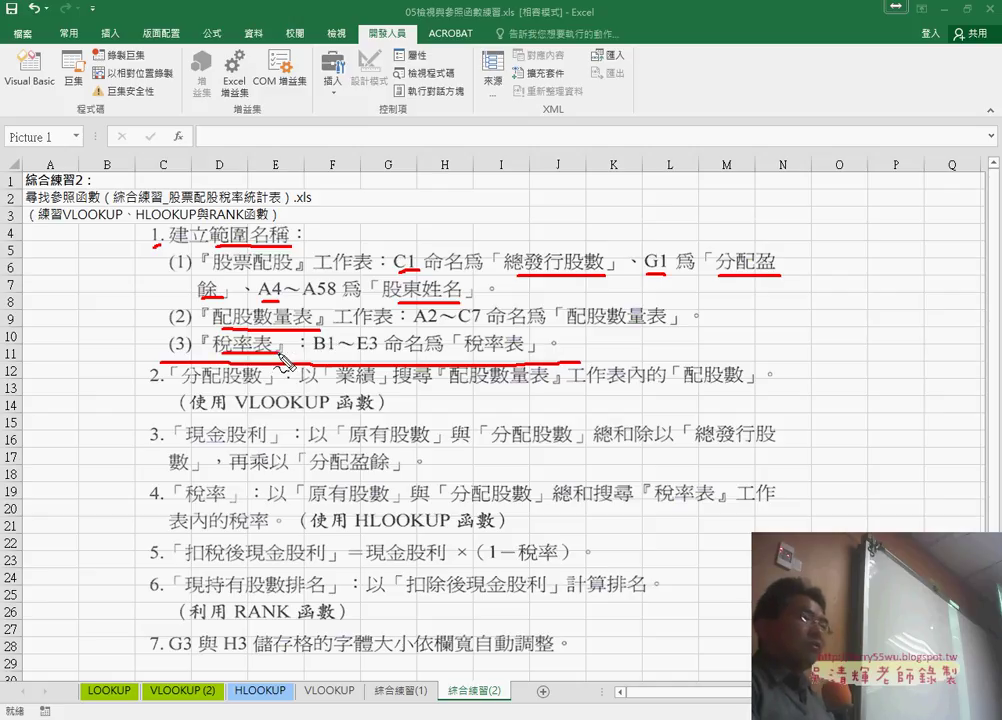
pyautogui.press('Delete')
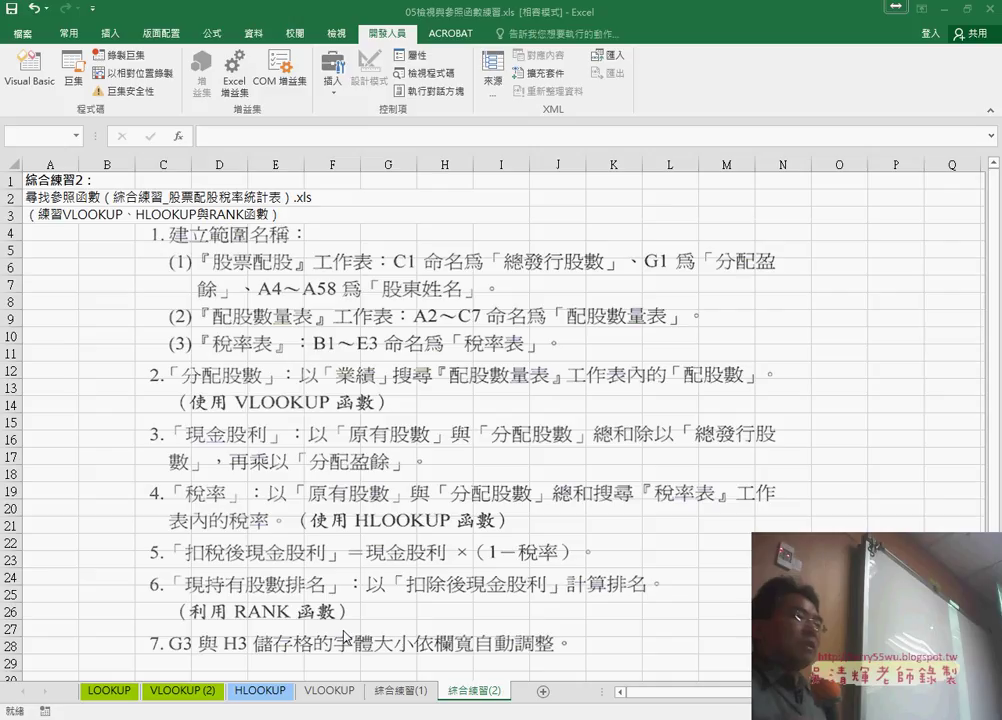
# Switch to the stock dividend workbook and show the Formulas (公式) ribbon.
pyautogui.click(425, 682)
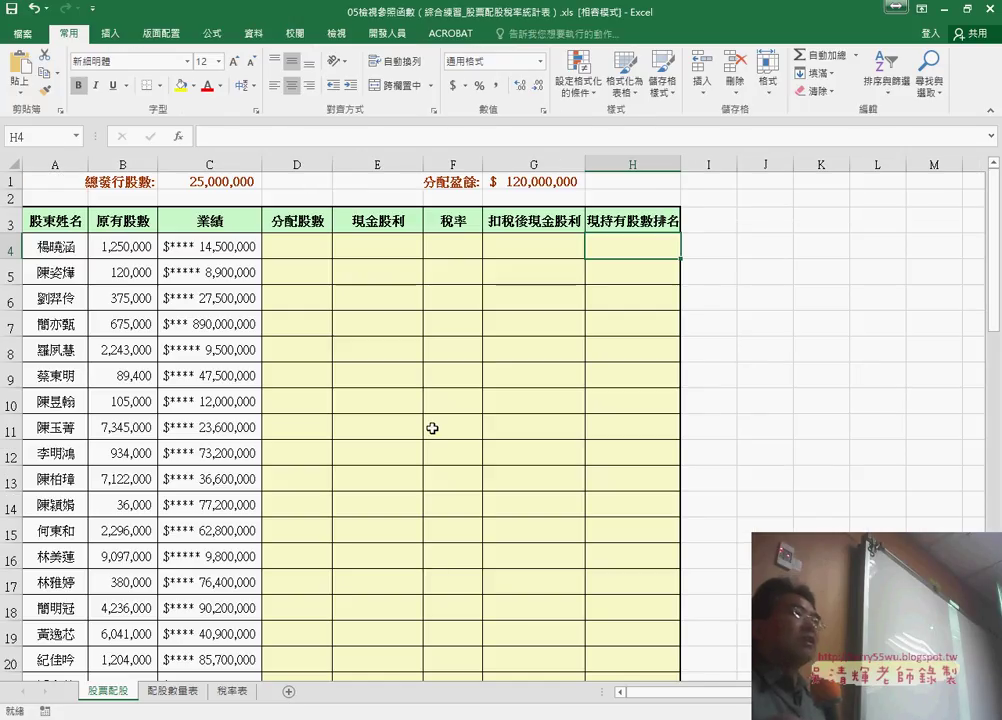
pyautogui.click(208, 35)
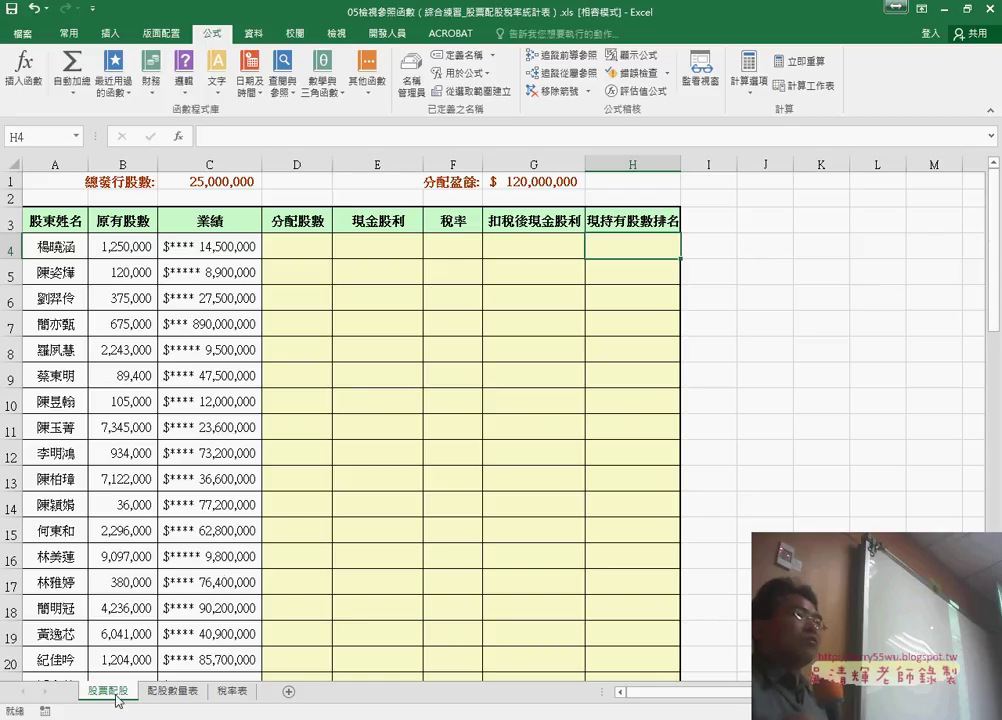
# Delete all defined names, including 分配股數, 業績 and 稅率, in Name Manager.
pyautogui.click(415, 92)
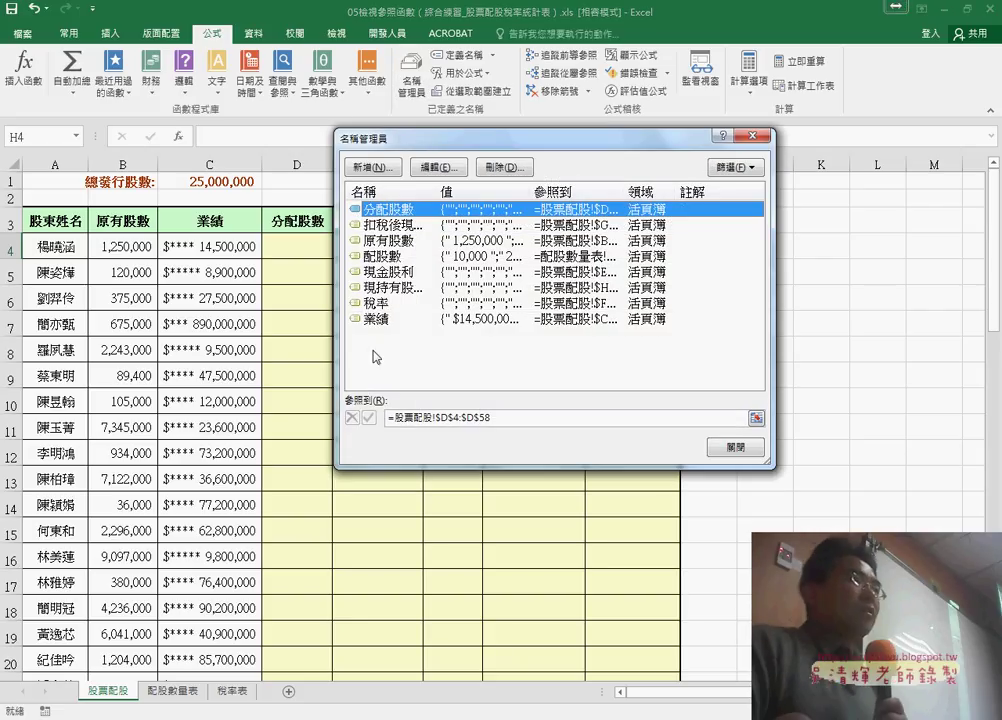
pyautogui.click(404, 319)
pyautogui.keyDown('shift'); pyautogui.click(380, 209); pyautogui.keyUp('shift')
pyautogui.click(504, 167)
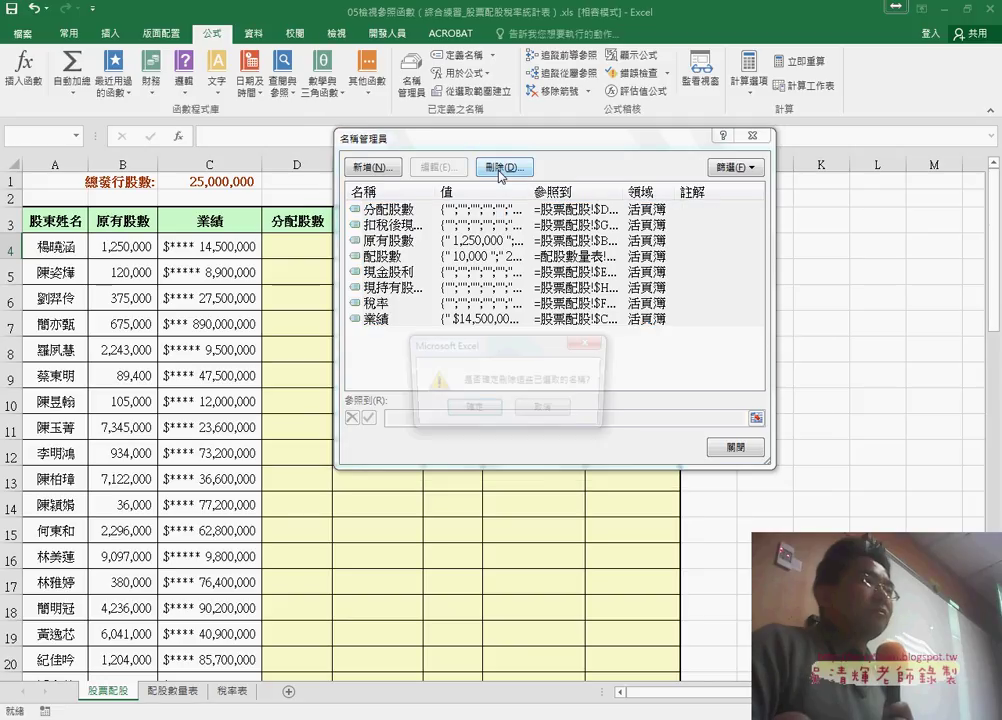
pyautogui.click(472, 410)
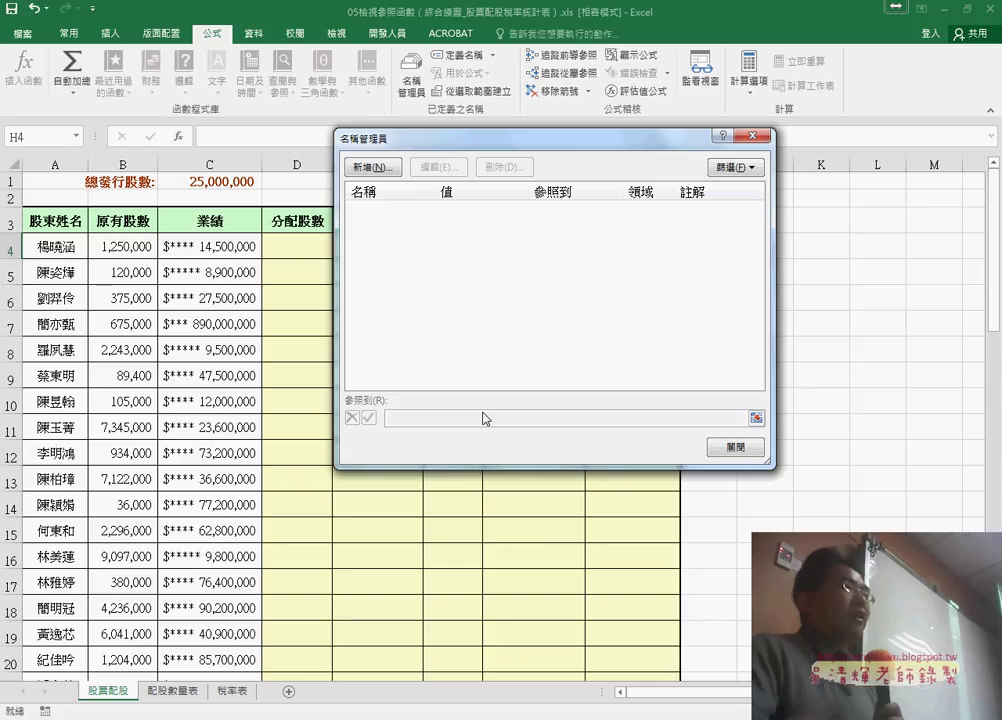
pyautogui.click(733, 448)
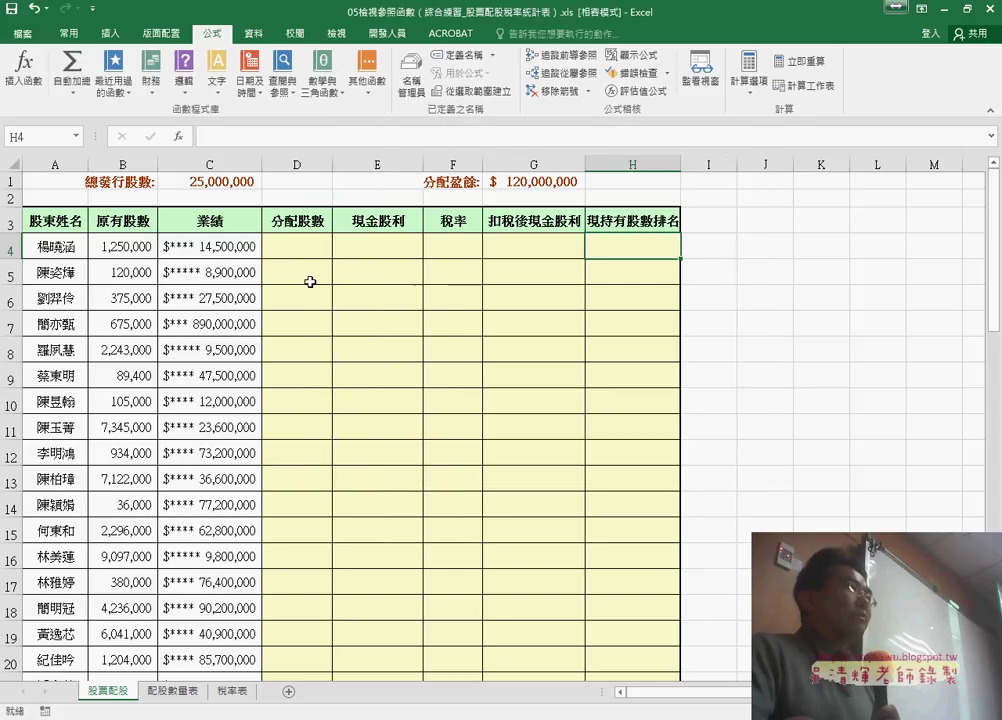
# Name cell C1 總發行股數 with Define Name.
pyautogui.click(207, 192)
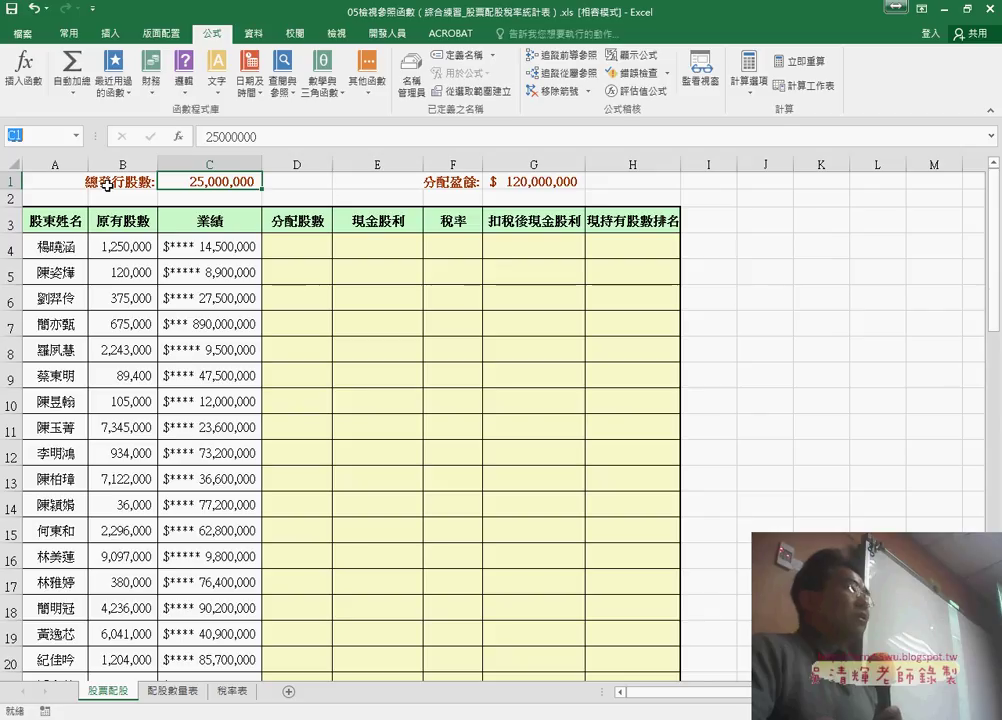
pyautogui.click(118, 184)
pyautogui.doubleClick(151, 184)
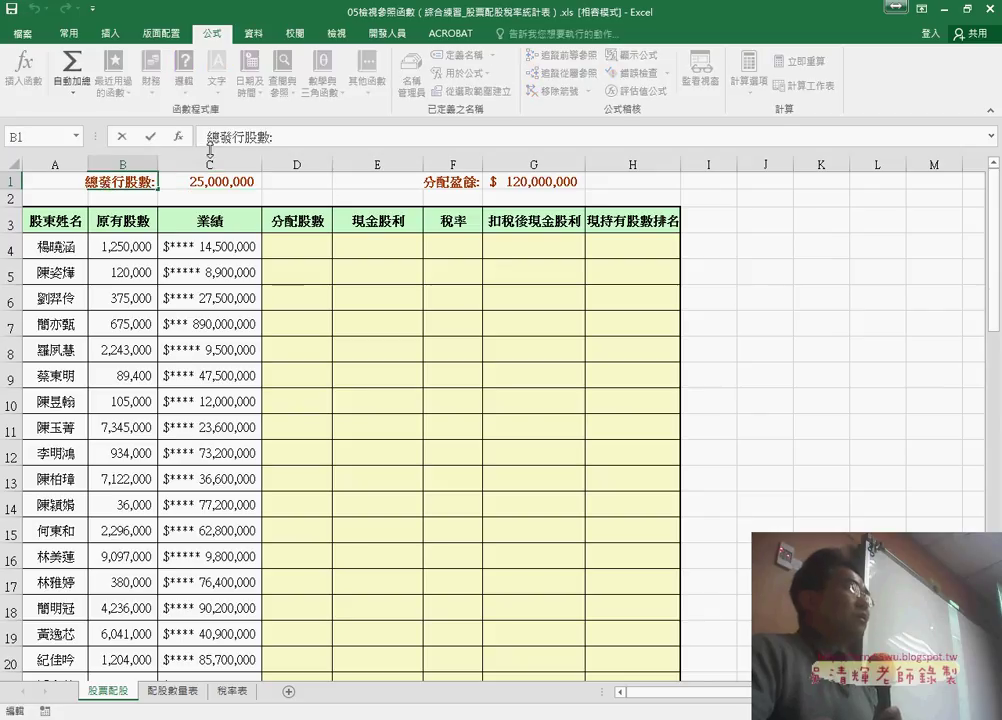
pyautogui.press('Escape')
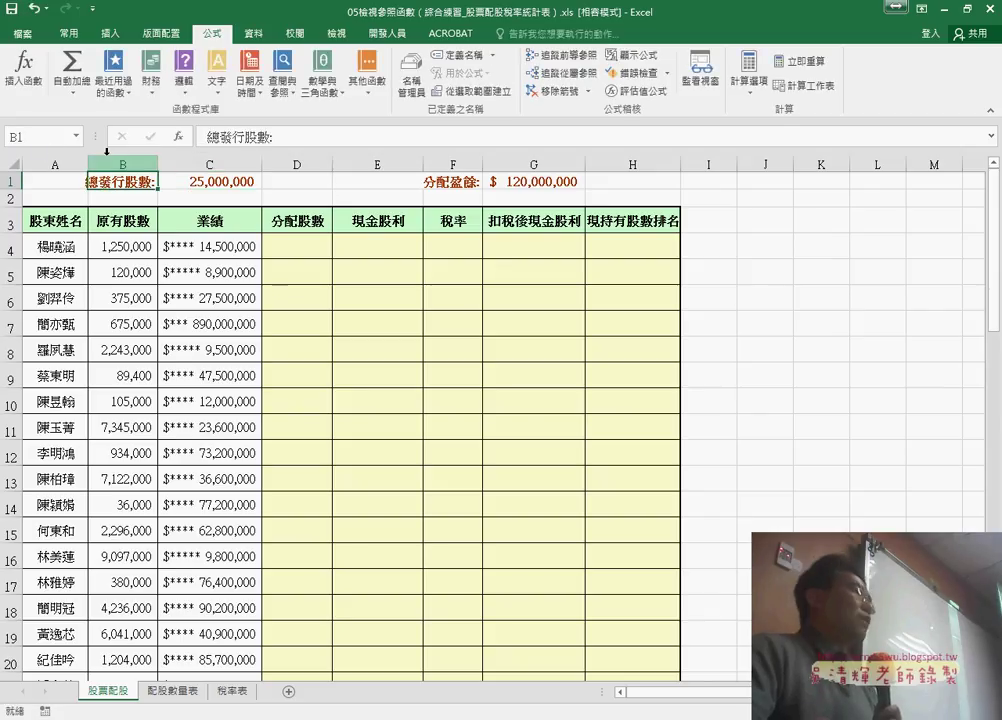
pyautogui.click(210, 184)
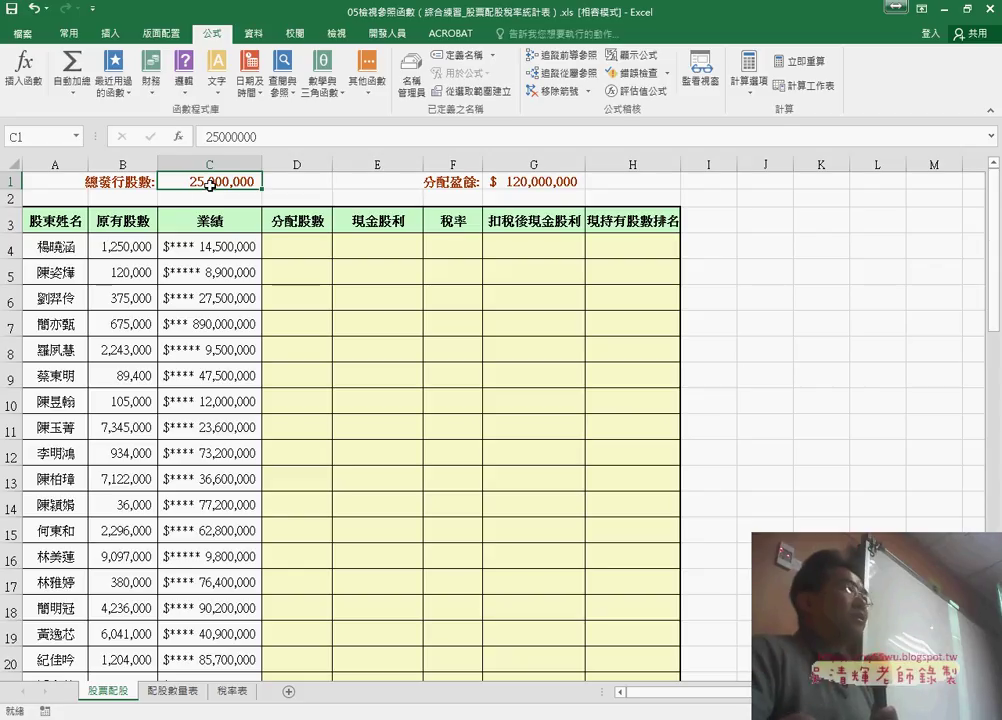
pyautogui.click(492, 55)
pyautogui.click(475, 127)
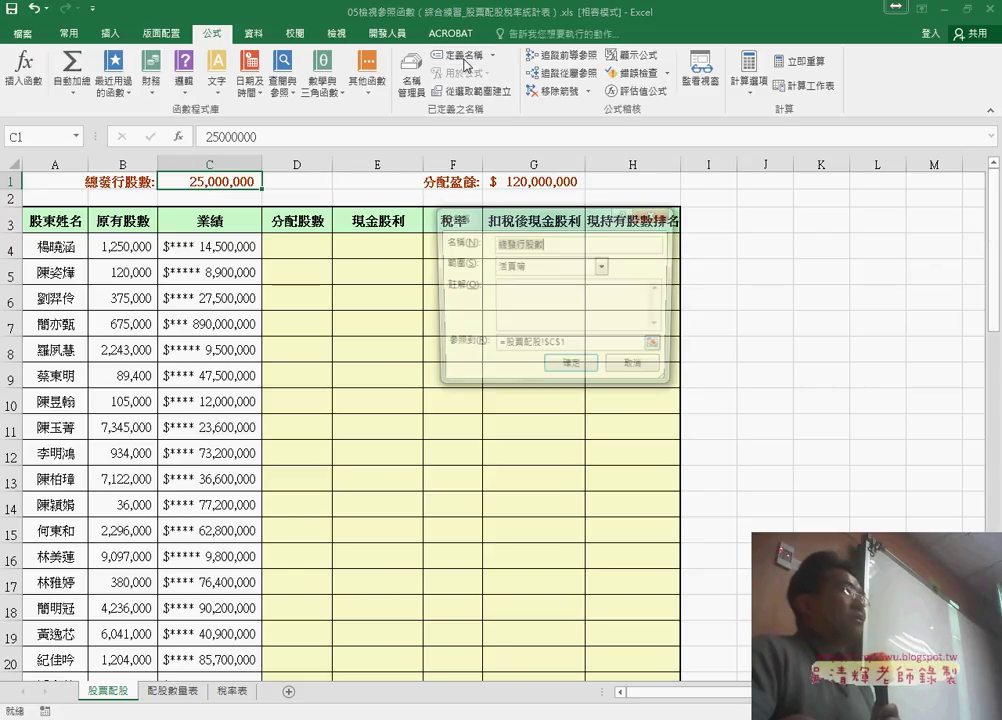
pyautogui.moveTo(480, 216); pyautogui.dragTo(176, 206)
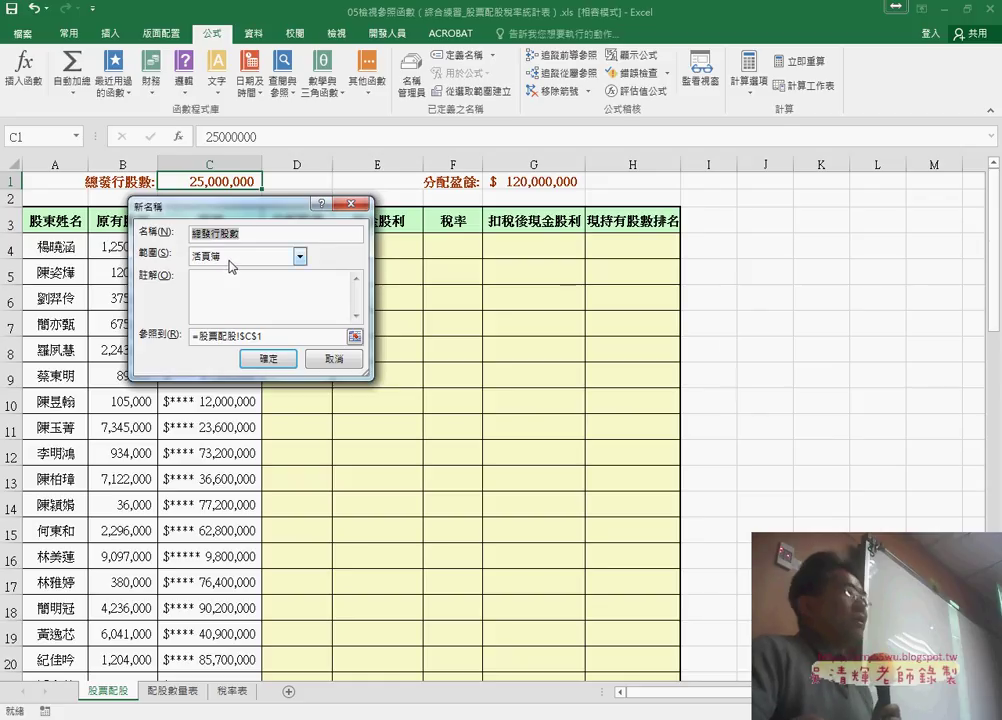
pyautogui.click(262, 360)
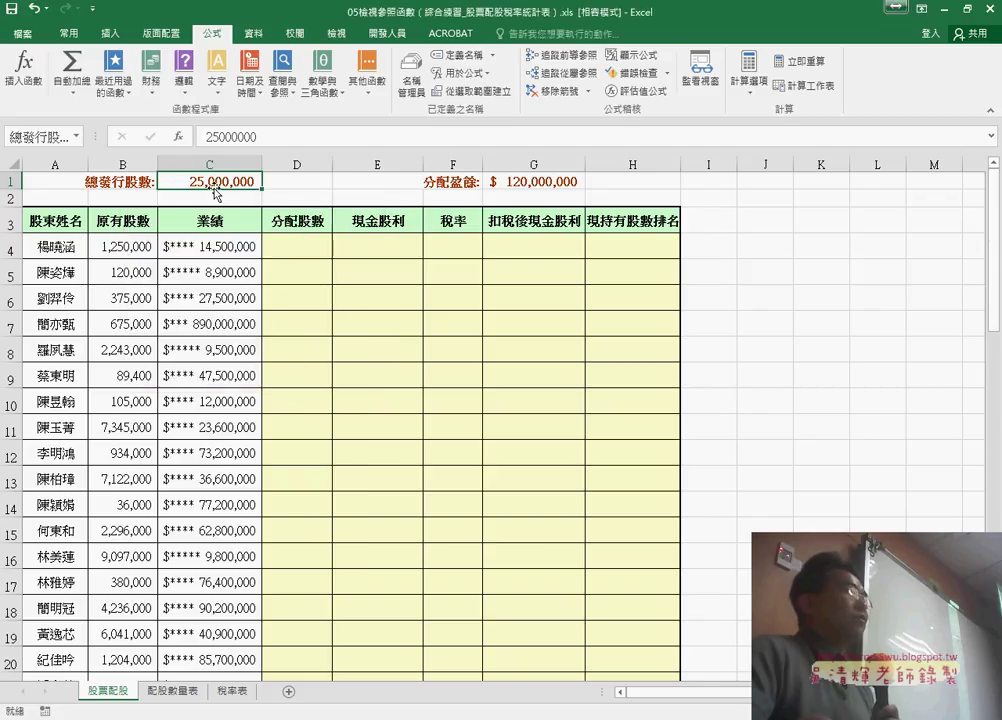
# Name cell G1 分配盈餘 with Define Name.
pyautogui.click(534, 182)
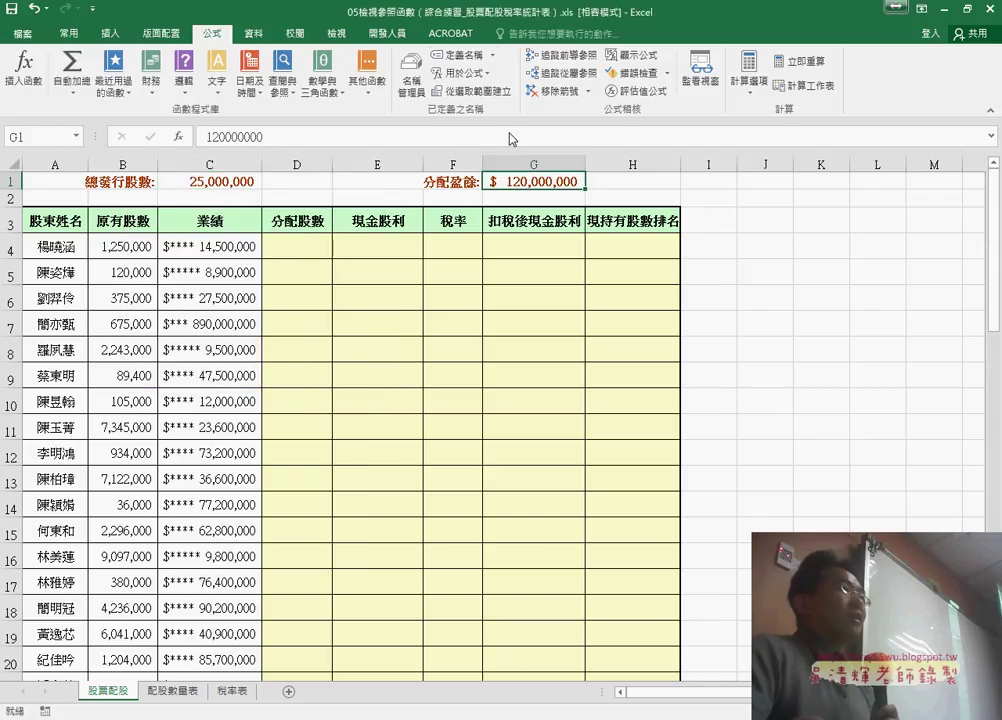
pyautogui.click(460, 55)
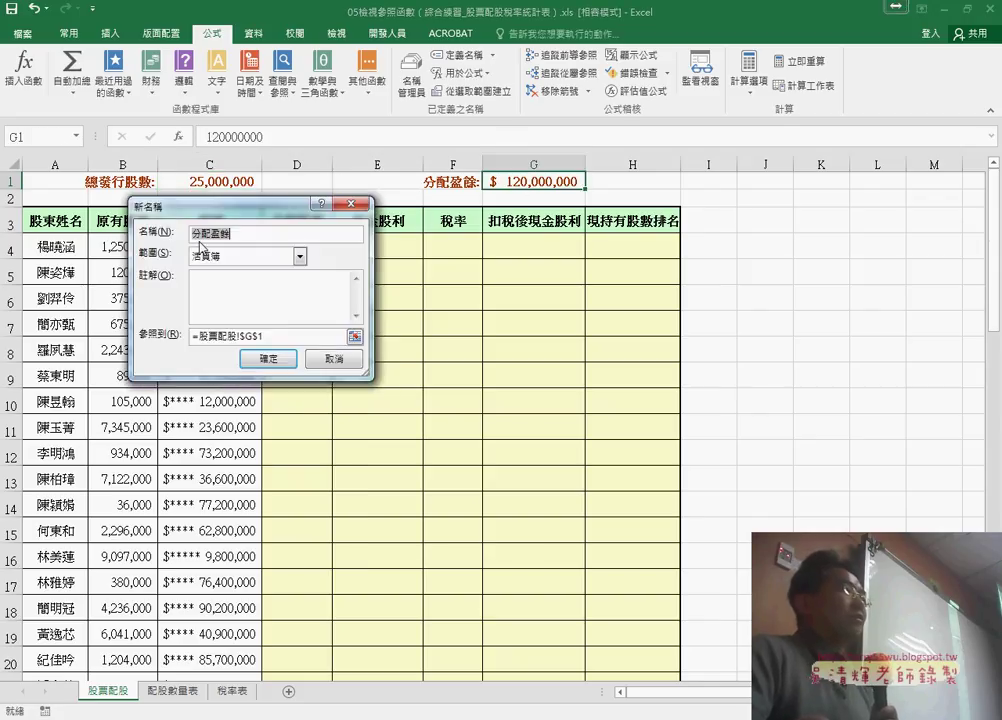
pyautogui.click(267, 358)
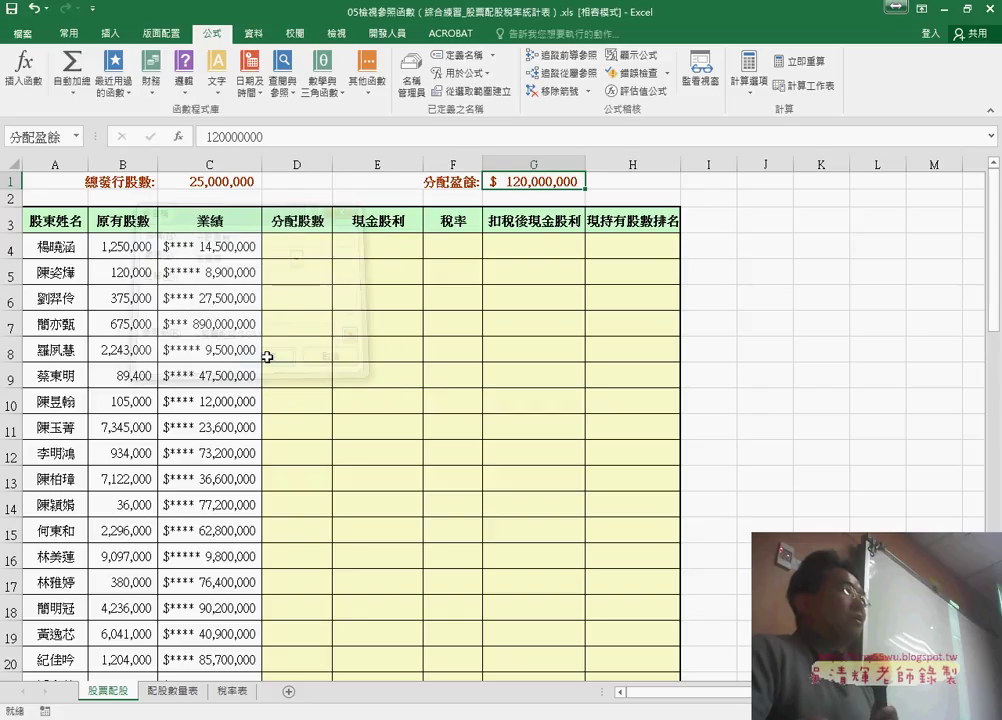
pyautogui.click(57, 218)
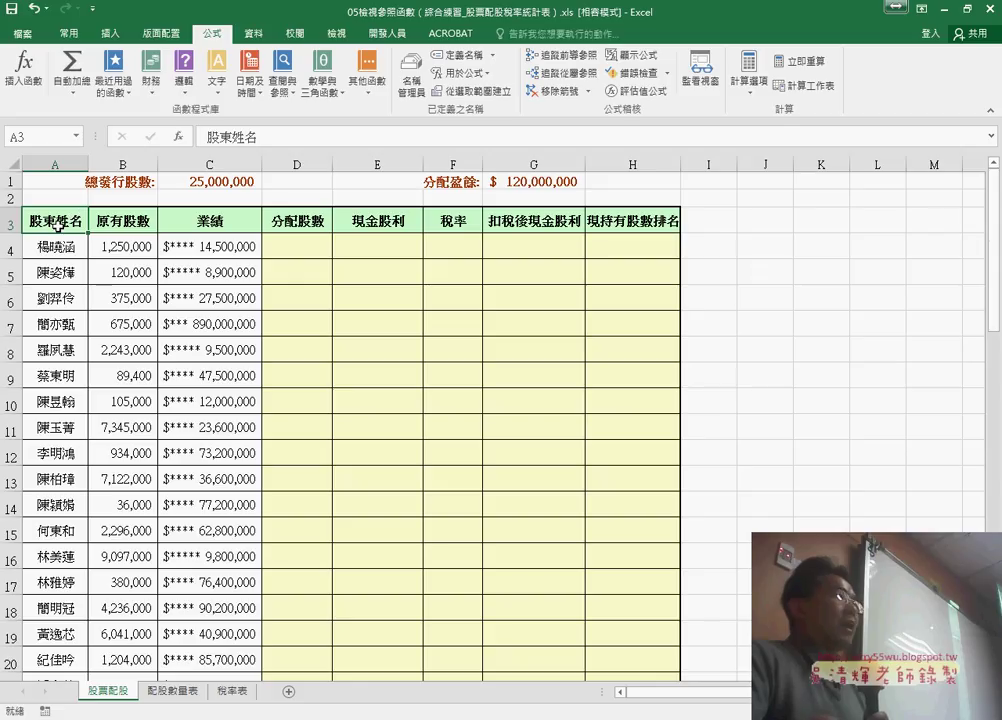
# Select the shareholder table A3:H58 using Ctrl+Shift+Right and Ctrl+Shift+Down.
pyautogui.moveTo(60, 221); pyautogui.dragTo(646, 226)
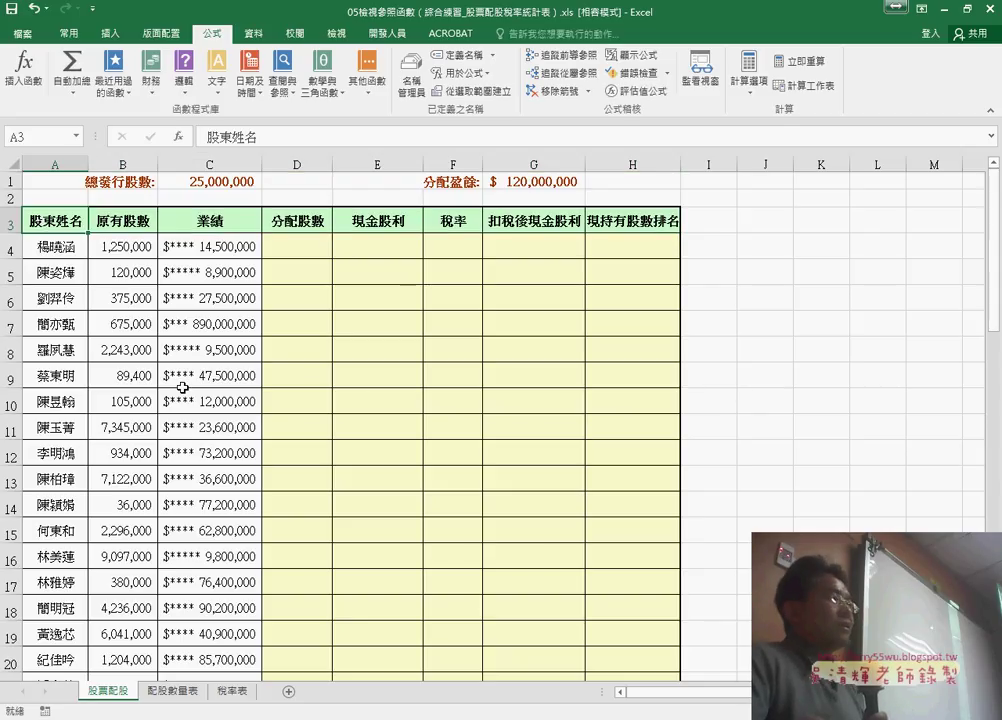
pyautogui.scroll(-2, 372, 499)
pyautogui.scroll(-4, 372, 499)
pyautogui.scroll(-6, 530, 503)
pyautogui.scroll(-3, 588, 517)
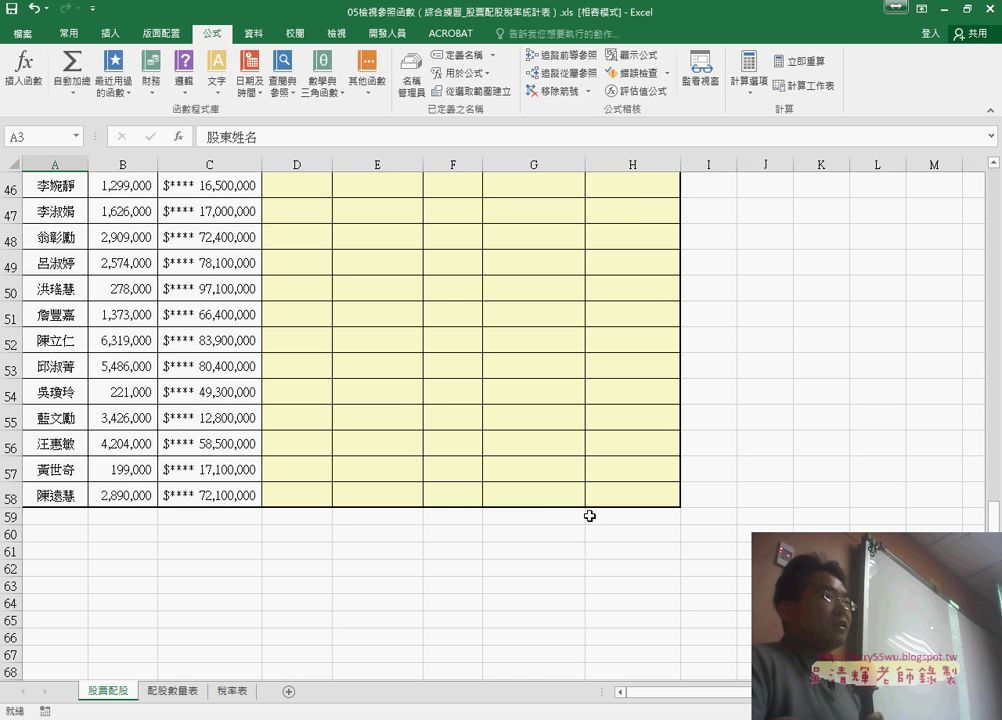
pyautogui.scroll(-2, 653, 401)
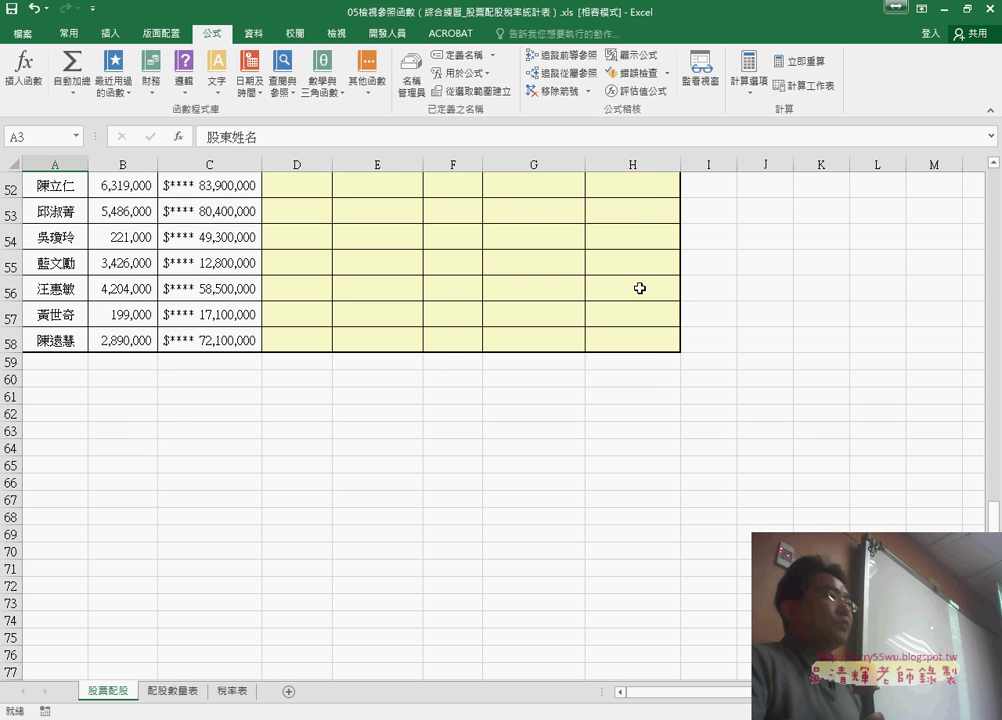
pyautogui.scroll(7, 630, 310)
pyautogui.scroll(5, 620, 329)
pyautogui.scroll(5, 620, 329)
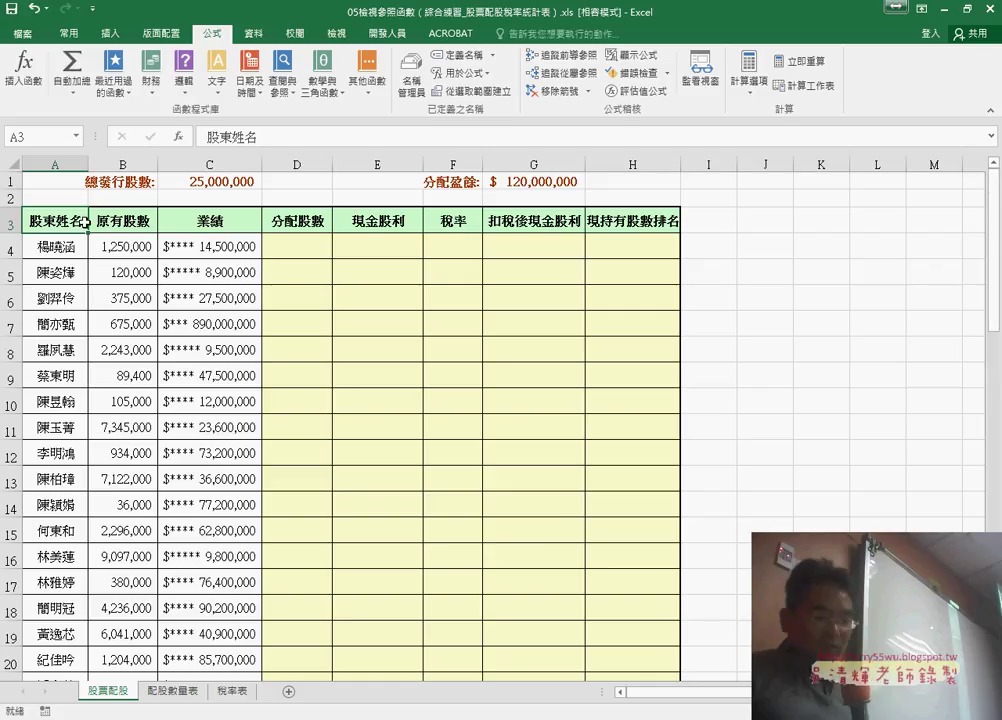
pyautogui.hotkey('ctrl', 'shift', 'Right')
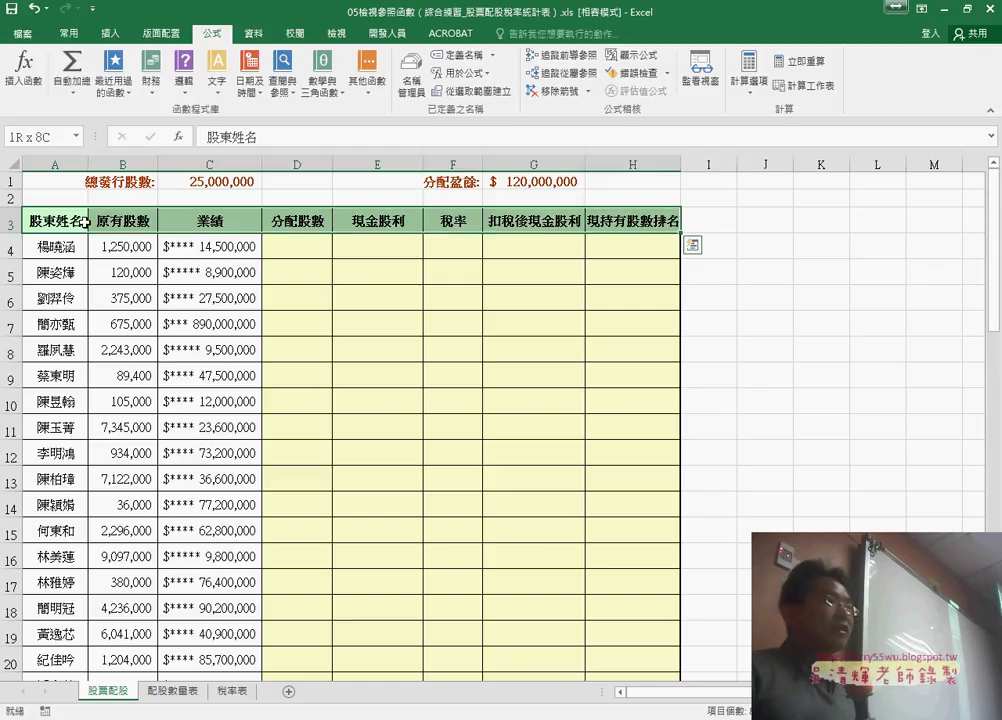
pyautogui.hotkey('ctrl', 'shift', 'Down')
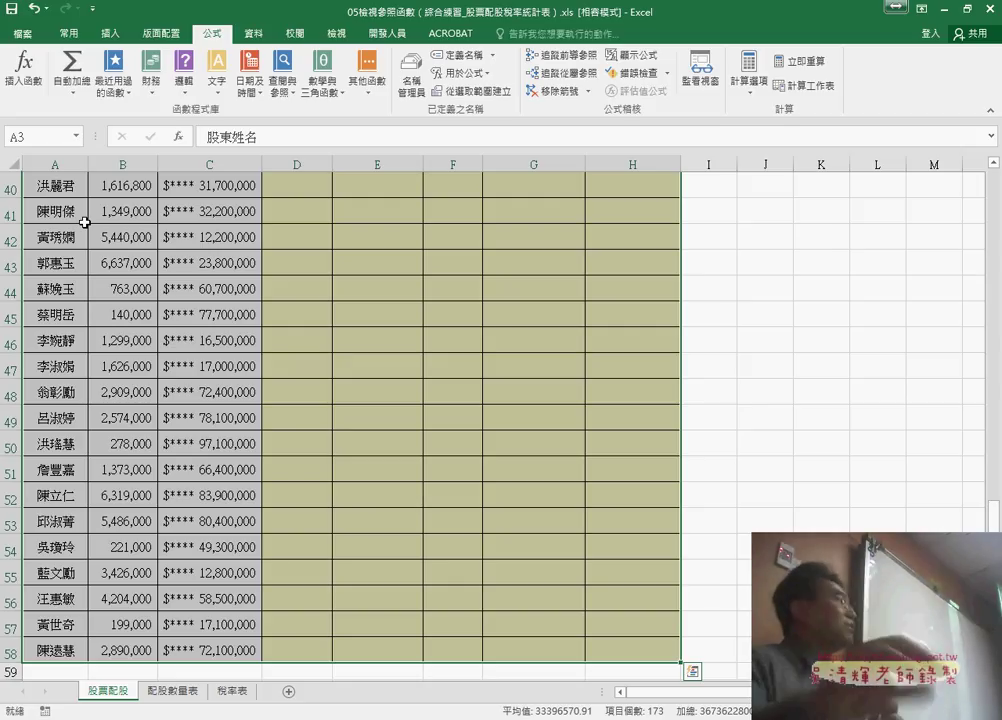
pyautogui.scroll(3, 84, 222)
pyautogui.scroll(3, 80, 222)
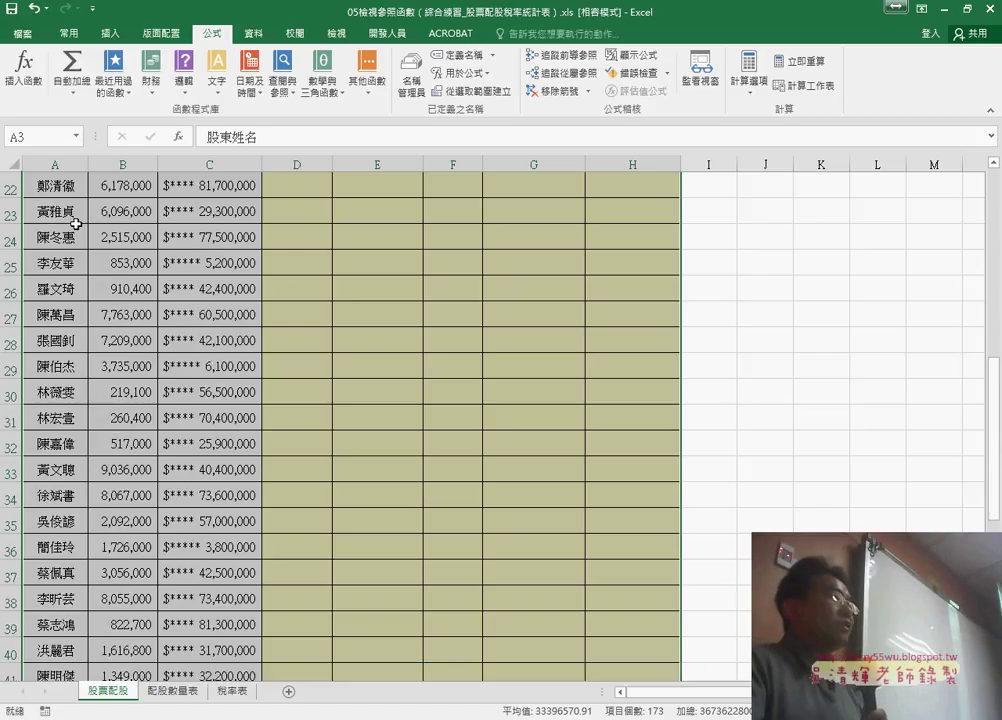
pyautogui.scroll(6, 78, 222)
pyautogui.scroll(1, 76, 222)
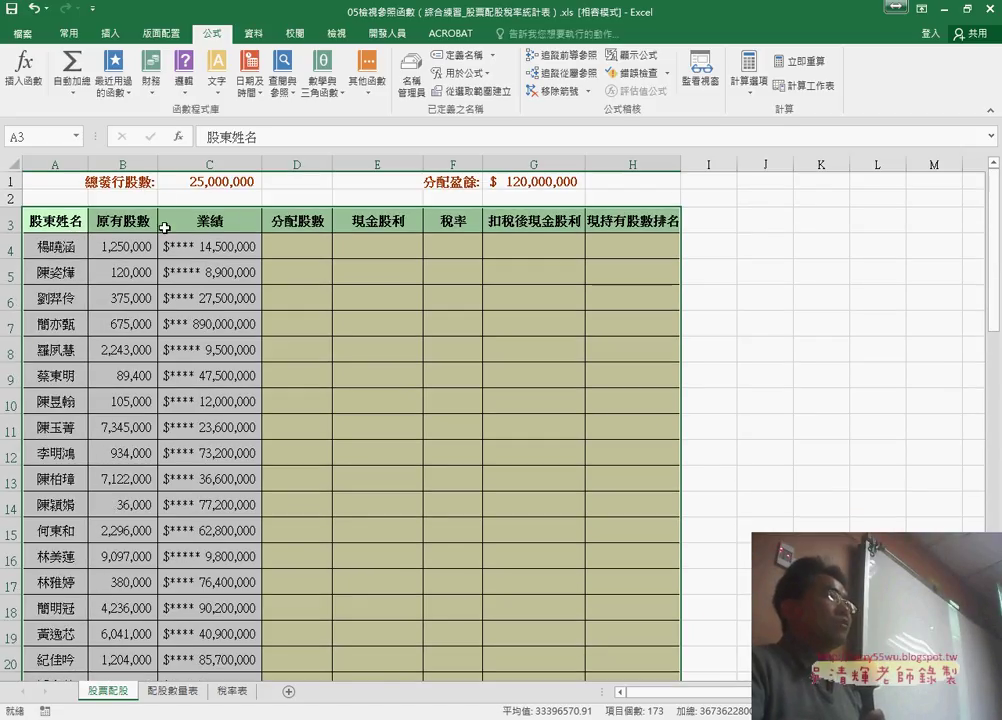
# Create names from the top row only (Left column unchecked), giving 股東姓名, 業績, etc.
pyautogui.click(470, 91)
pyautogui.moveTo(230, 222); pyautogui.dragTo(435, 250)
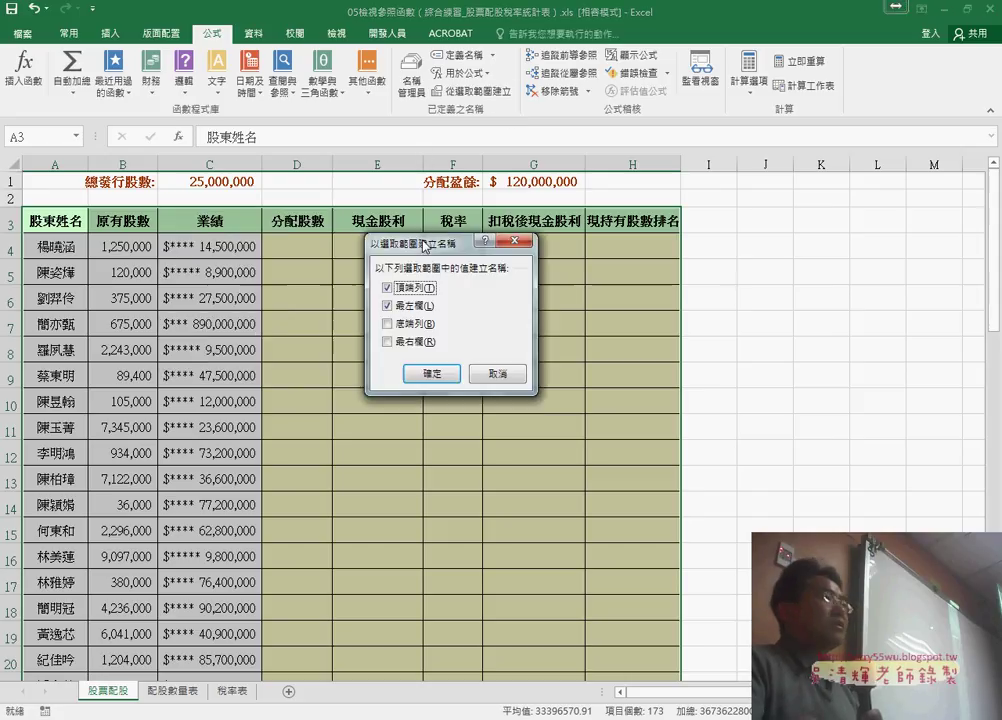
pyautogui.click(420, 308)
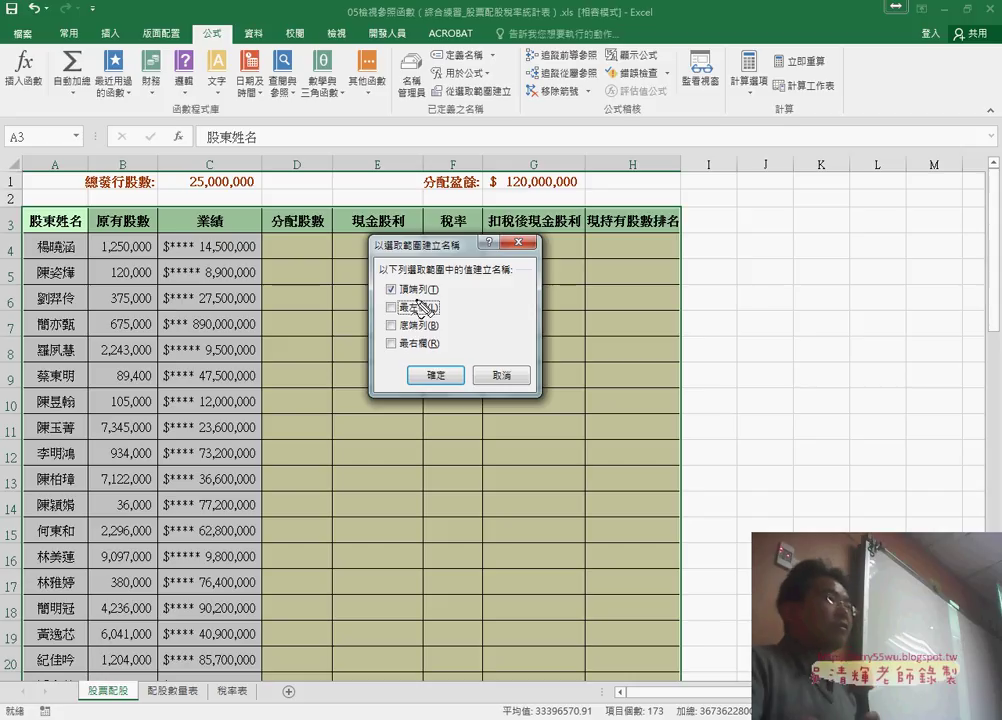
pyautogui.moveTo(440, 300); pyautogui.dragTo(390, 299)
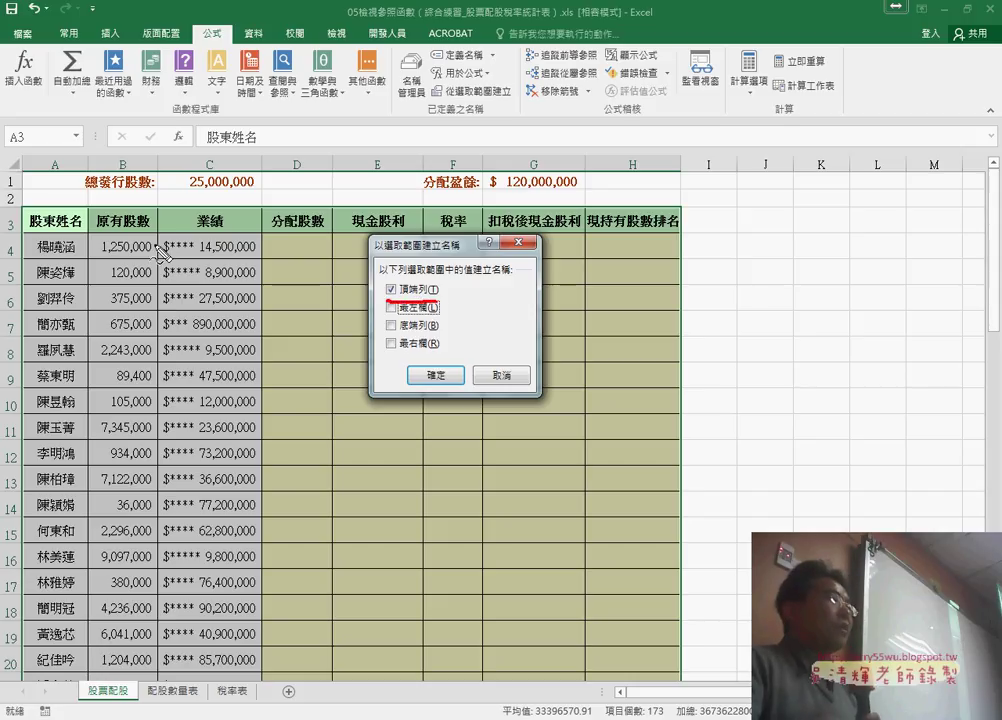
pyautogui.moveTo(24, 212); pyautogui.dragTo(533, 247)
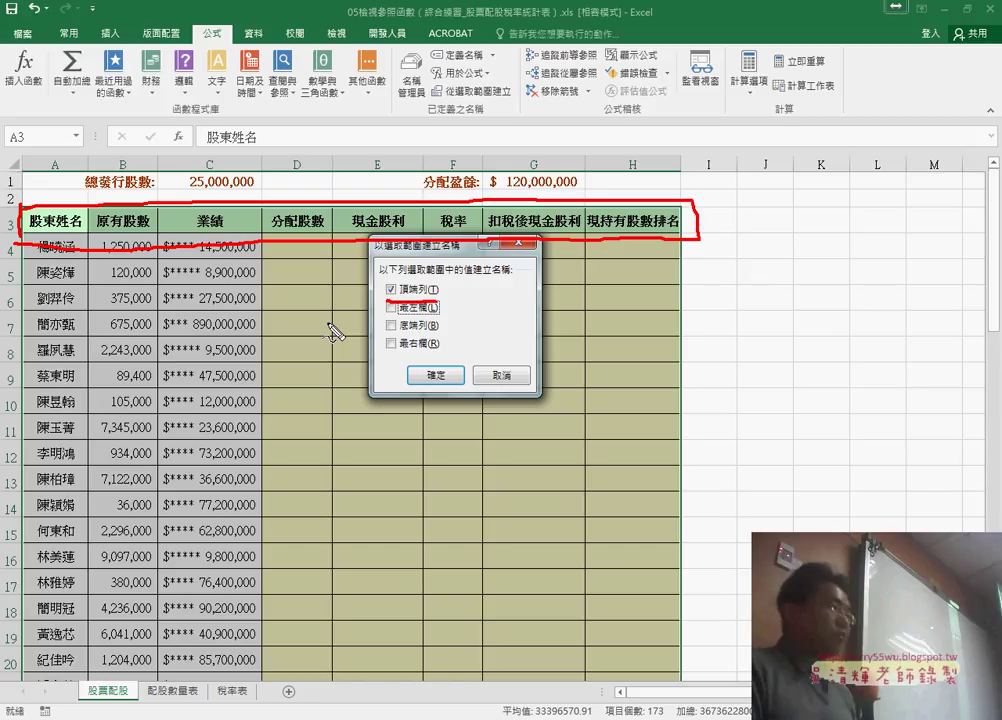
pyautogui.press('Escape')
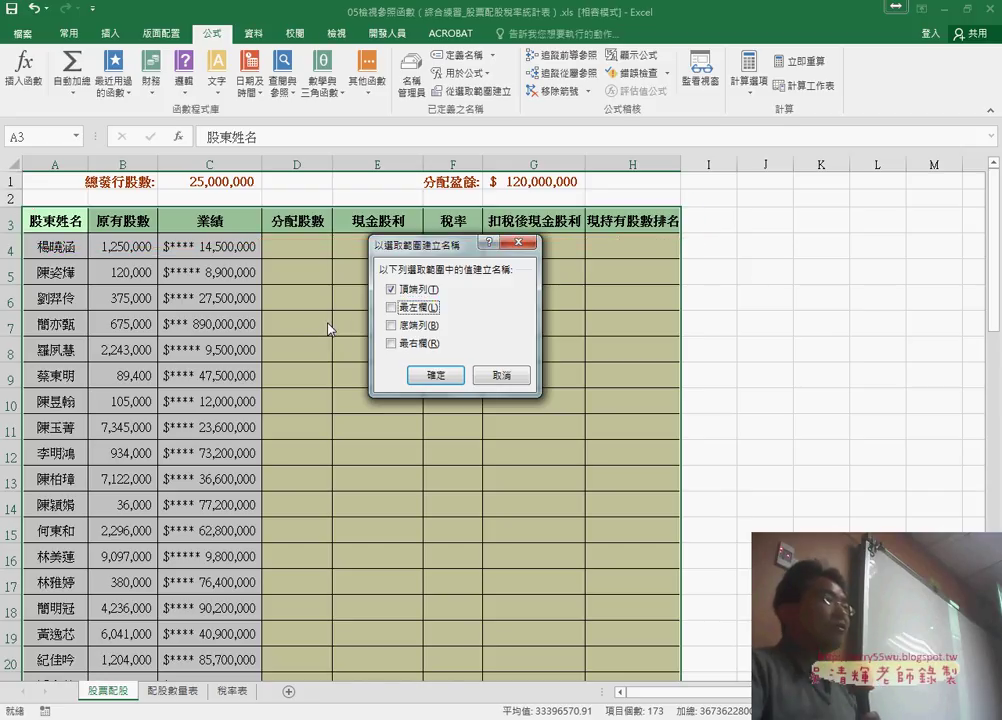
pyautogui.click(444, 374)
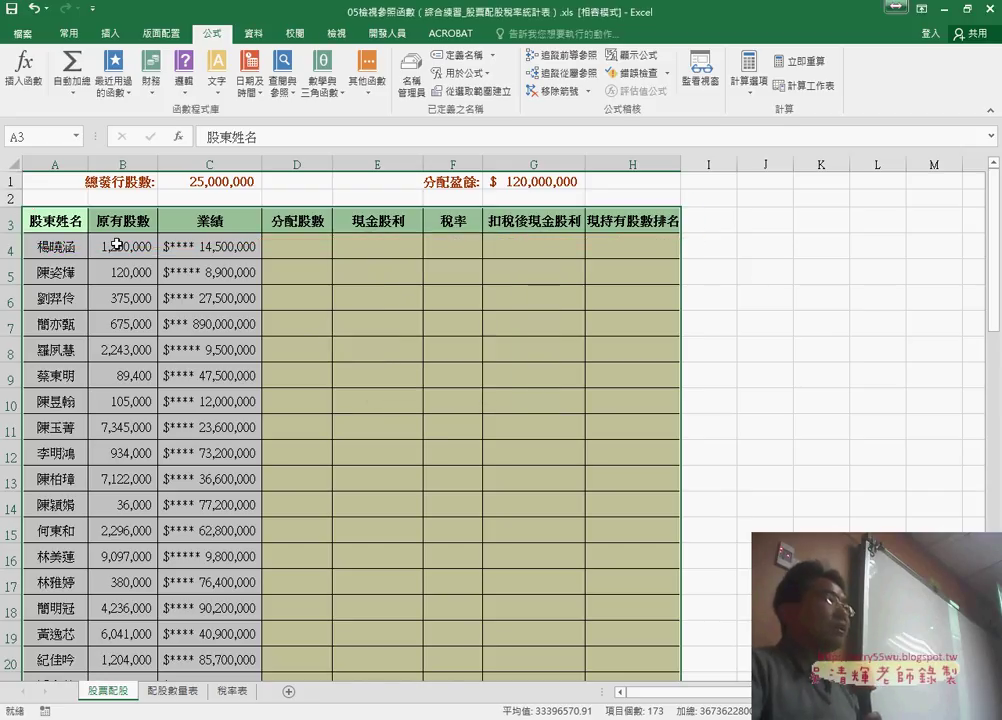
pyautogui.click(44, 219)
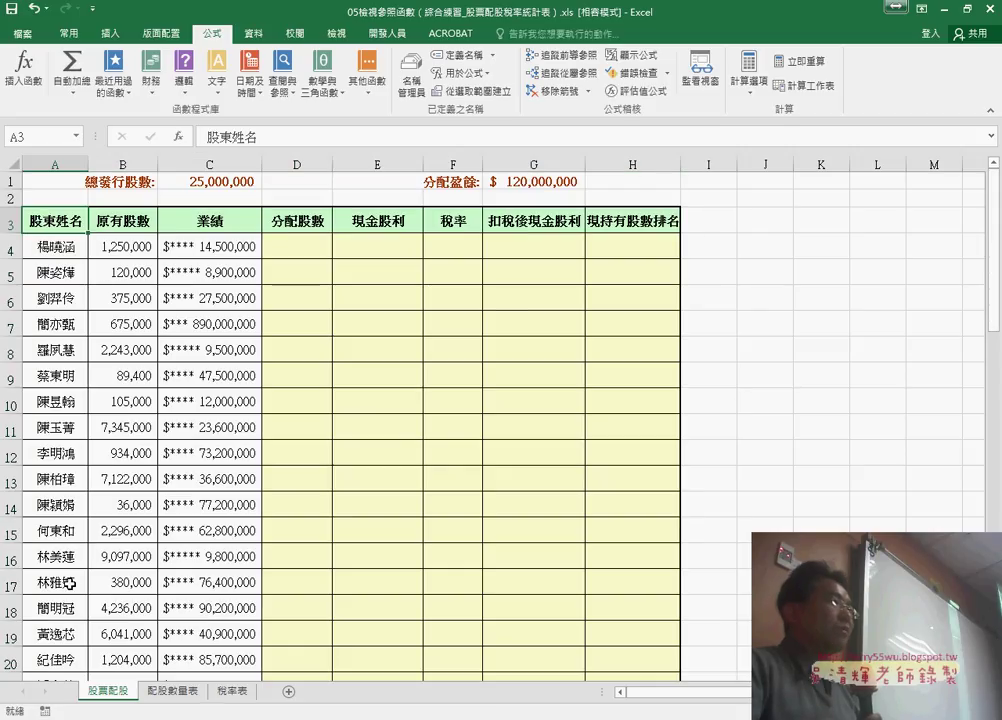
pyautogui.click(133, 222)
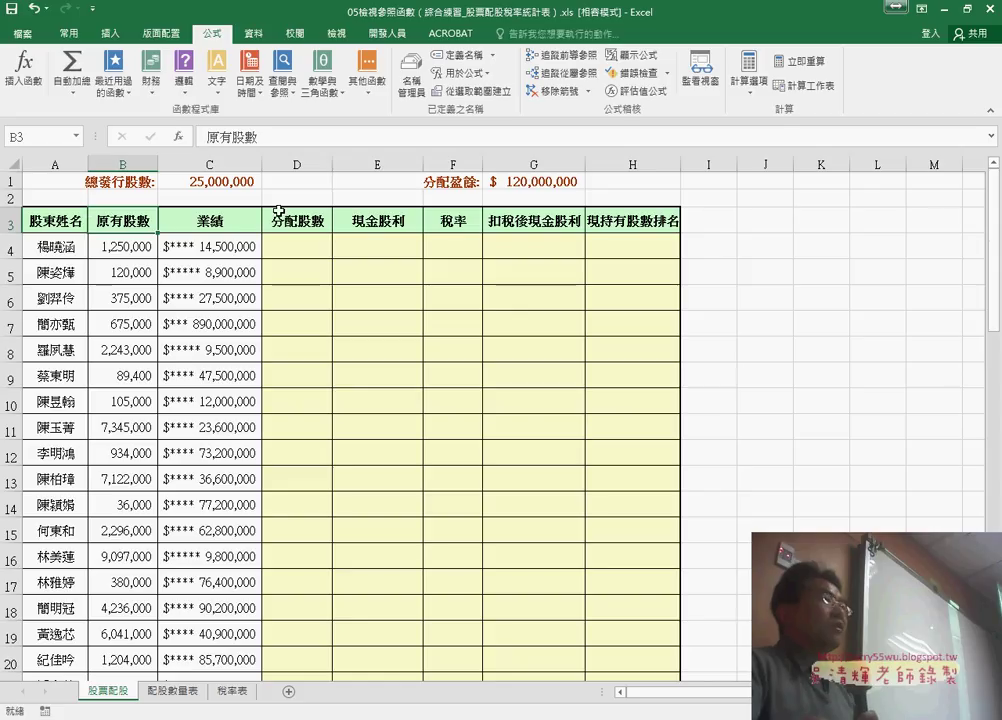
pyautogui.click(421, 95)
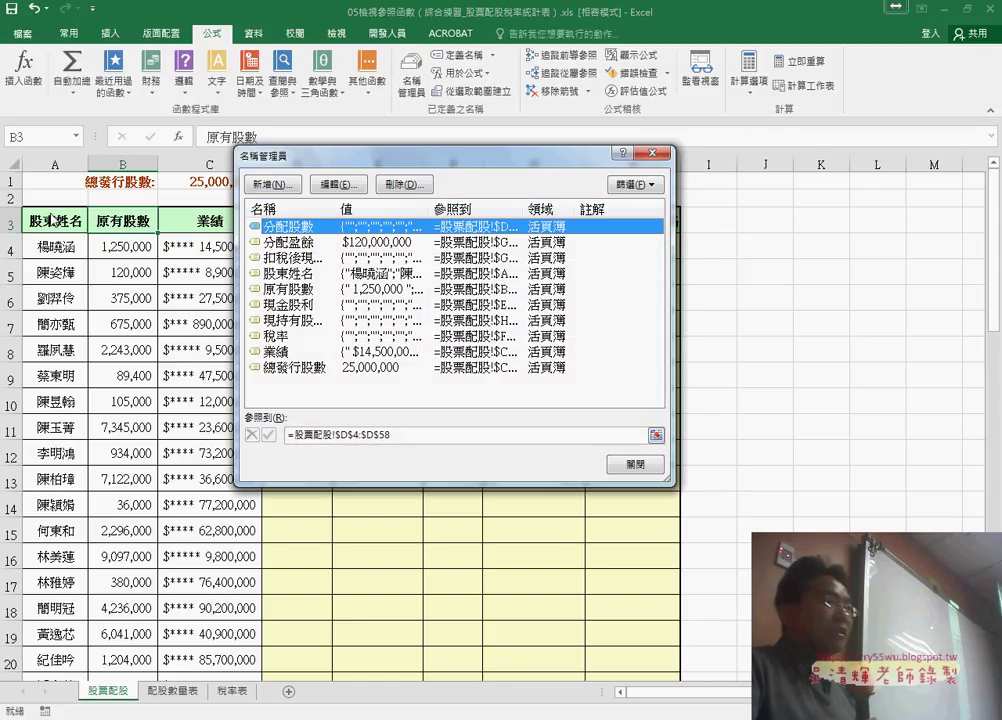
pyautogui.click(291, 274)
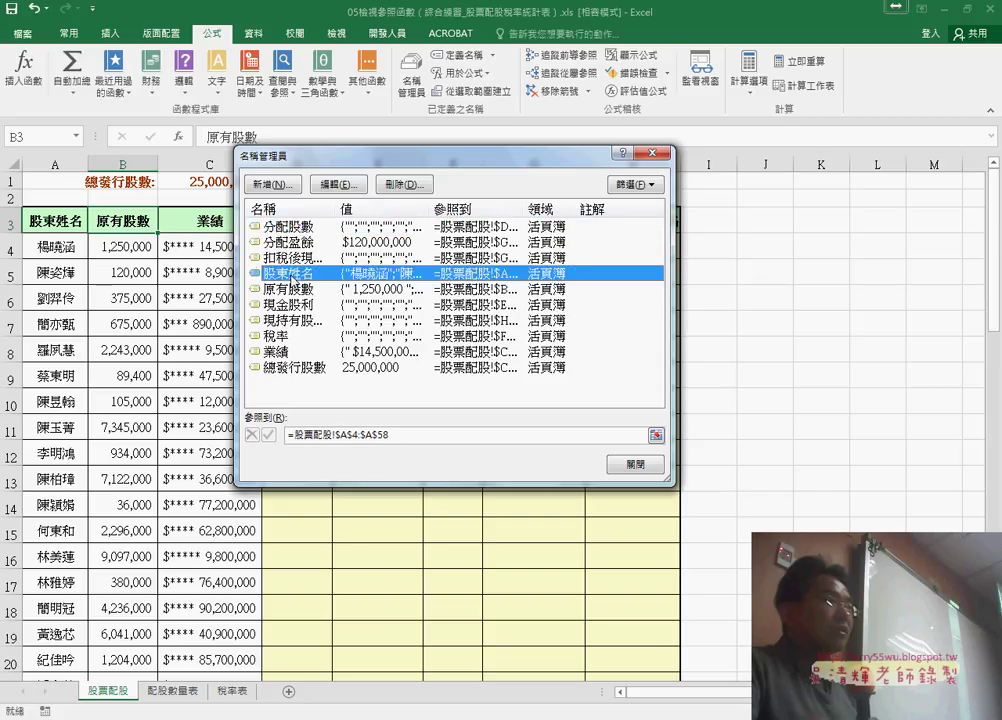
pyautogui.moveTo(403, 163); pyautogui.dragTo(510, 160)
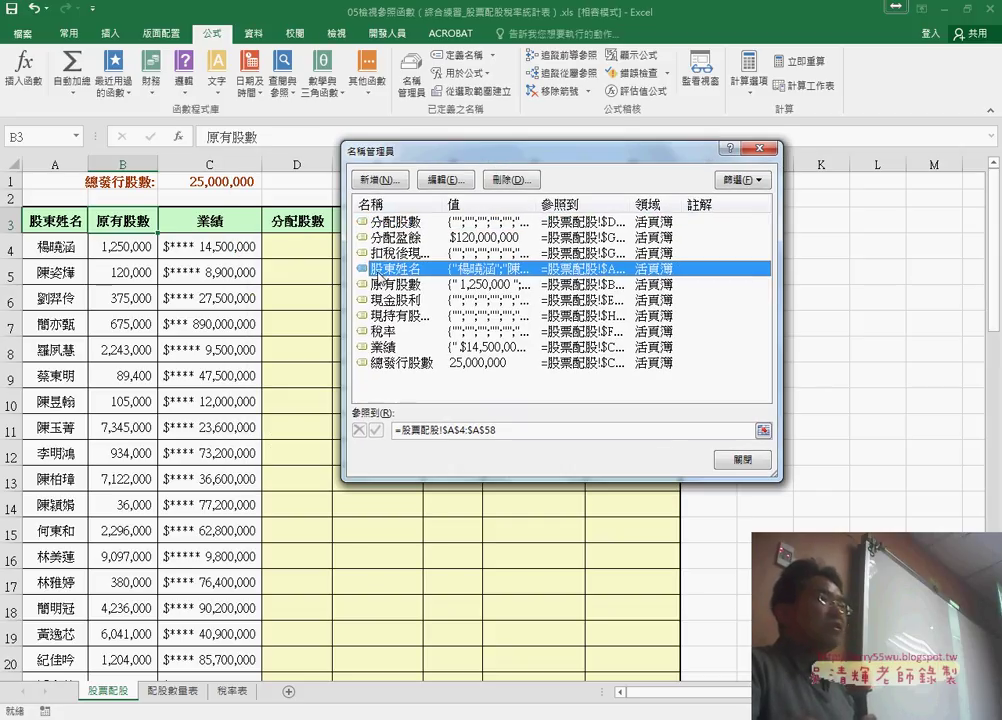
pyautogui.click(508, 431)
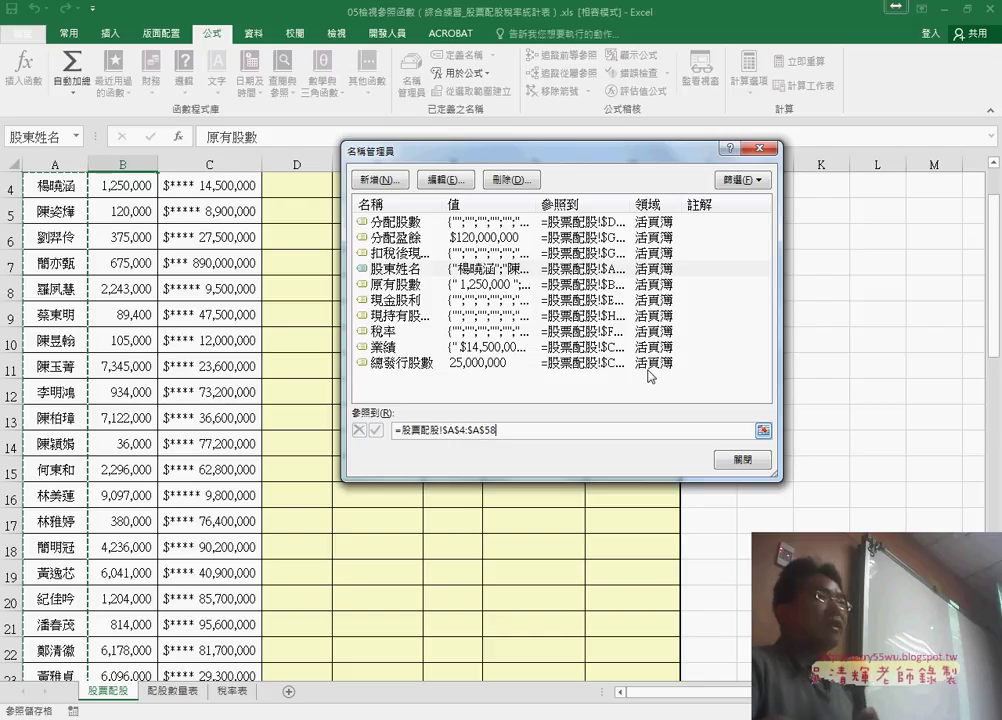
pyautogui.scroll(1, 200, 350)
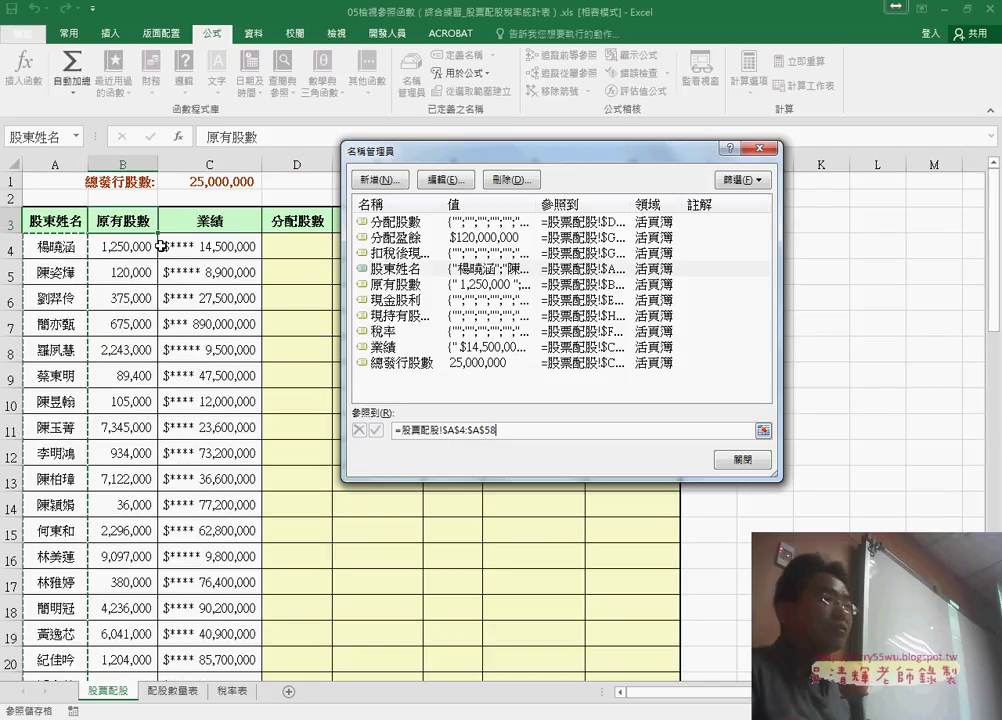
pyautogui.click(402, 285)
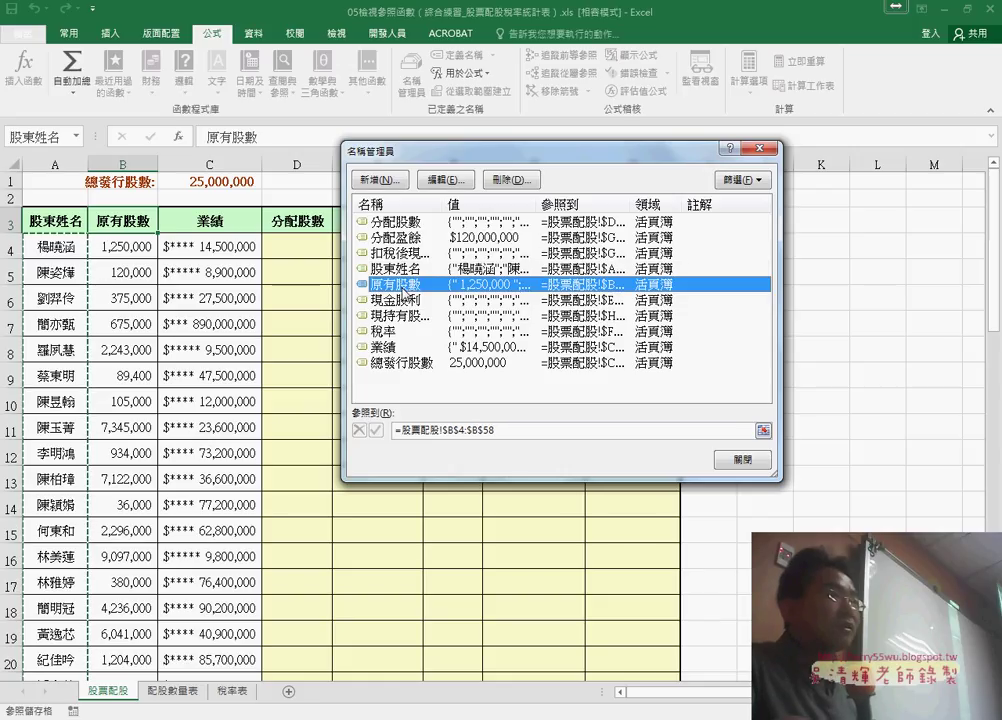
pyautogui.click(505, 432)
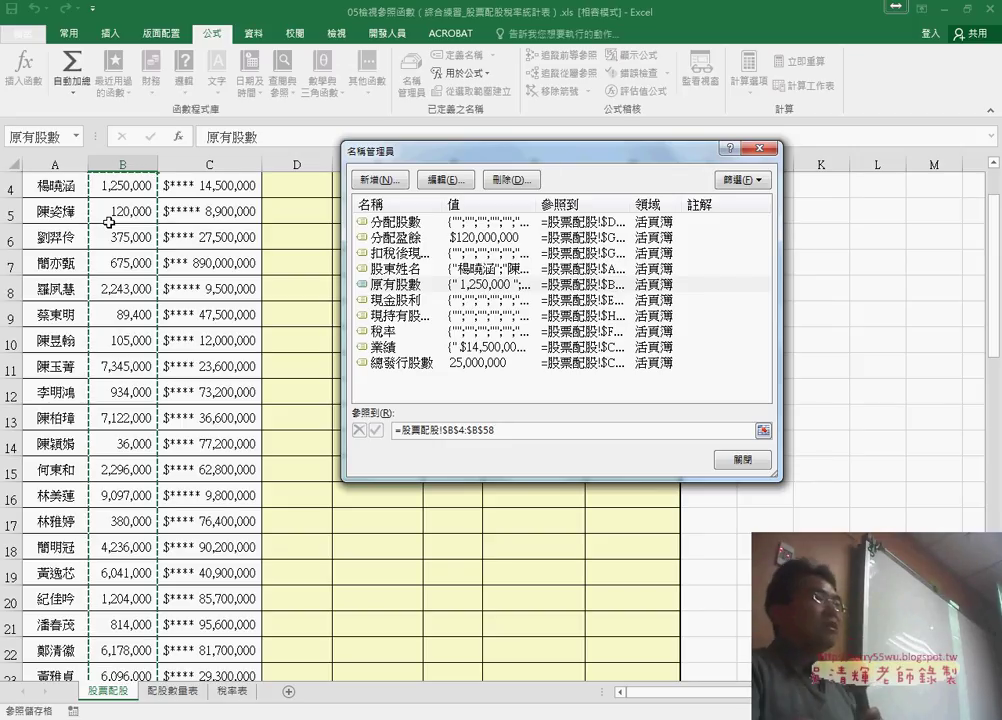
# Close Name Manager and verify C1 is named 總發行股數 and G1 分配盈餘.
pyautogui.click(742, 459)
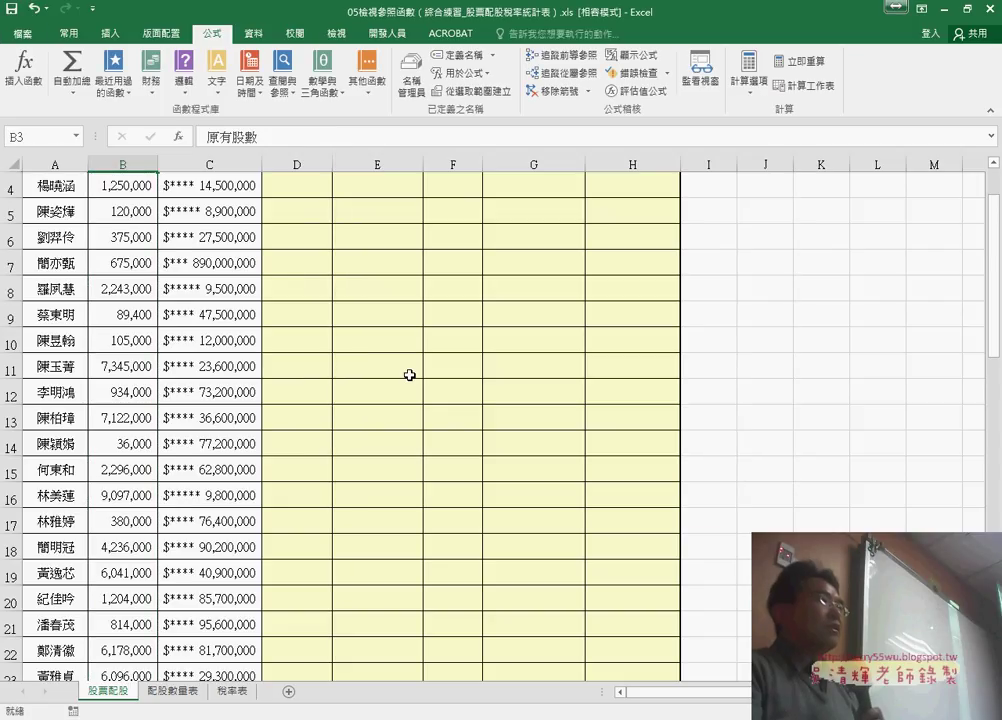
pyautogui.scroll(1, 409, 375)
pyautogui.click(209, 181)
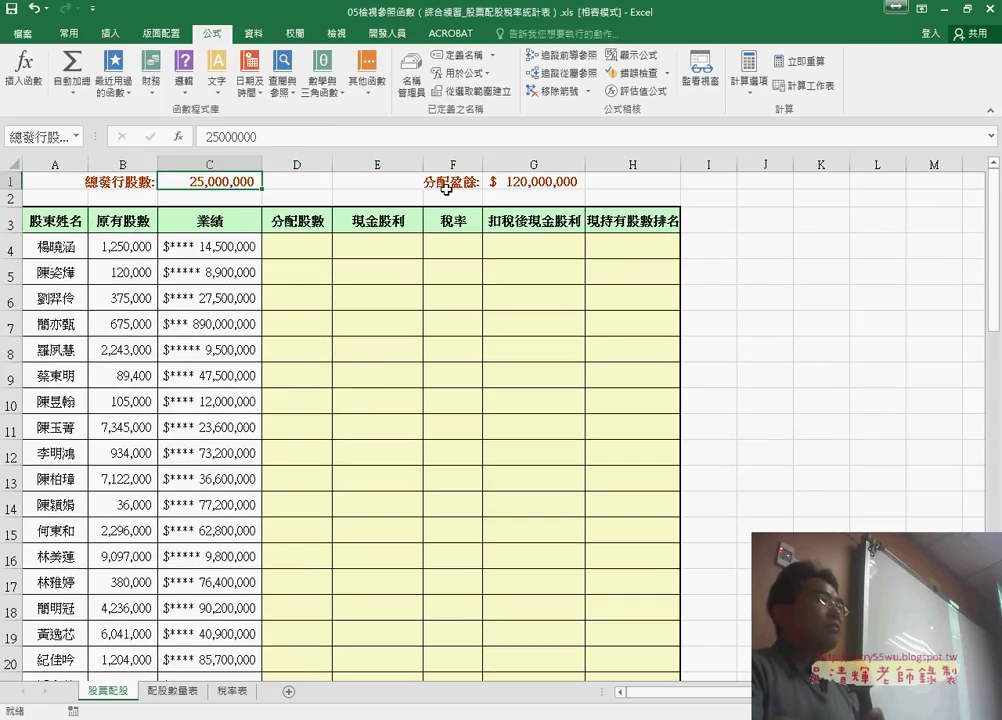
pyautogui.click(524, 185)
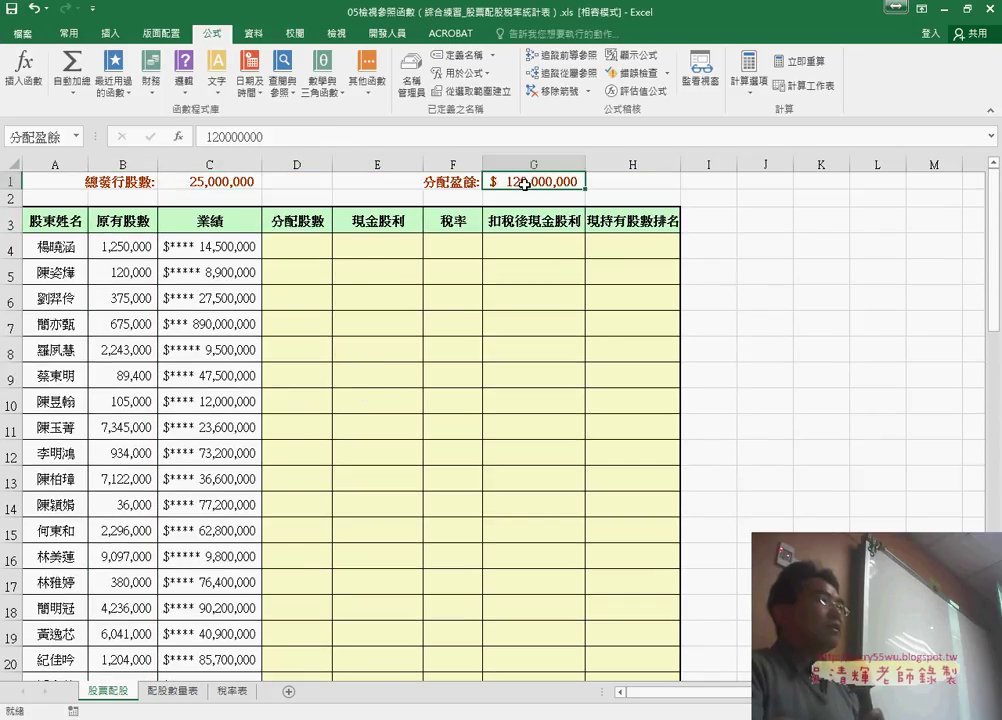
pyautogui.click(238, 184)
pyautogui.click(535, 184)
# Reselect the table A3:H58, then go to the 配股數量表 sheet.
pyautogui.click(46, 224)
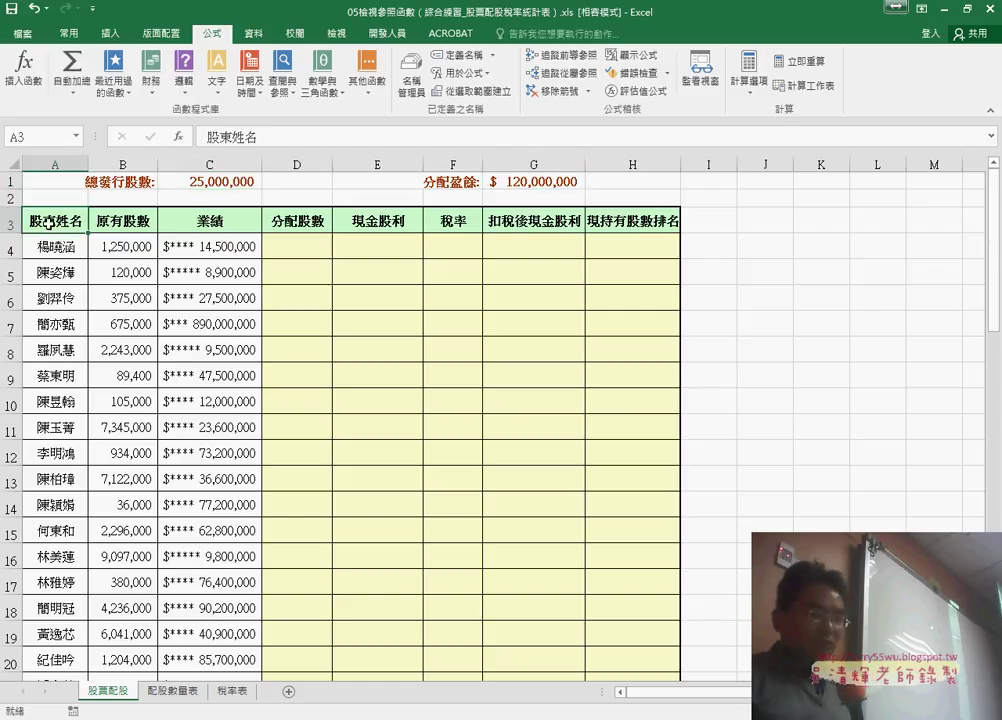
pyautogui.hotkey('ctrl', 'shift', 'Right')
pyautogui.hotkey('ctrl', 'shift', 'Down')
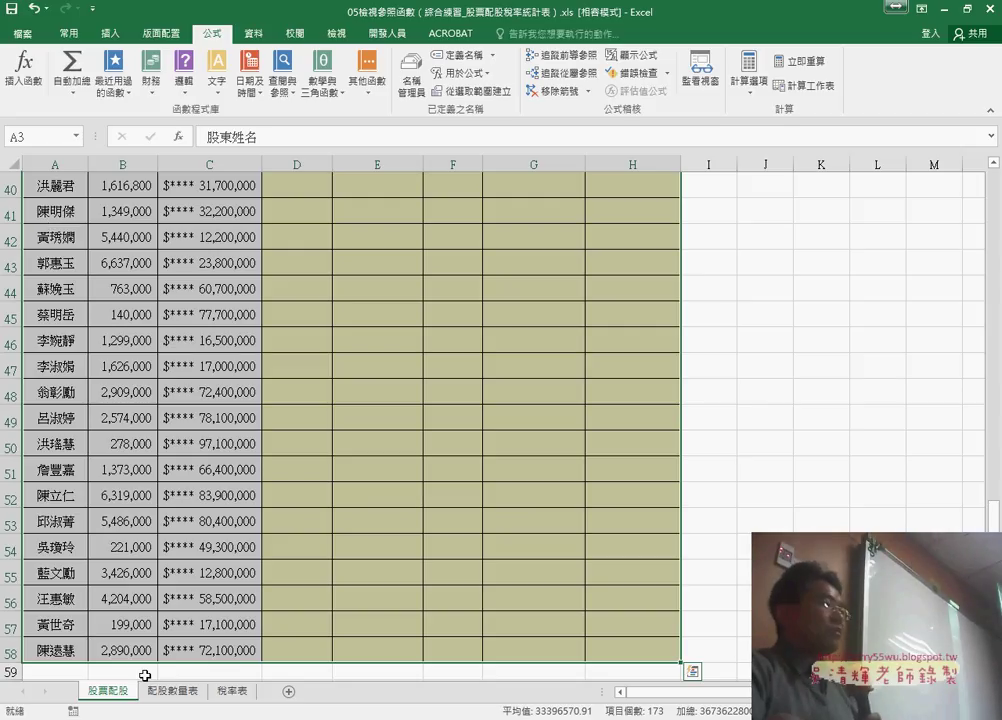
pyautogui.click(188, 700)
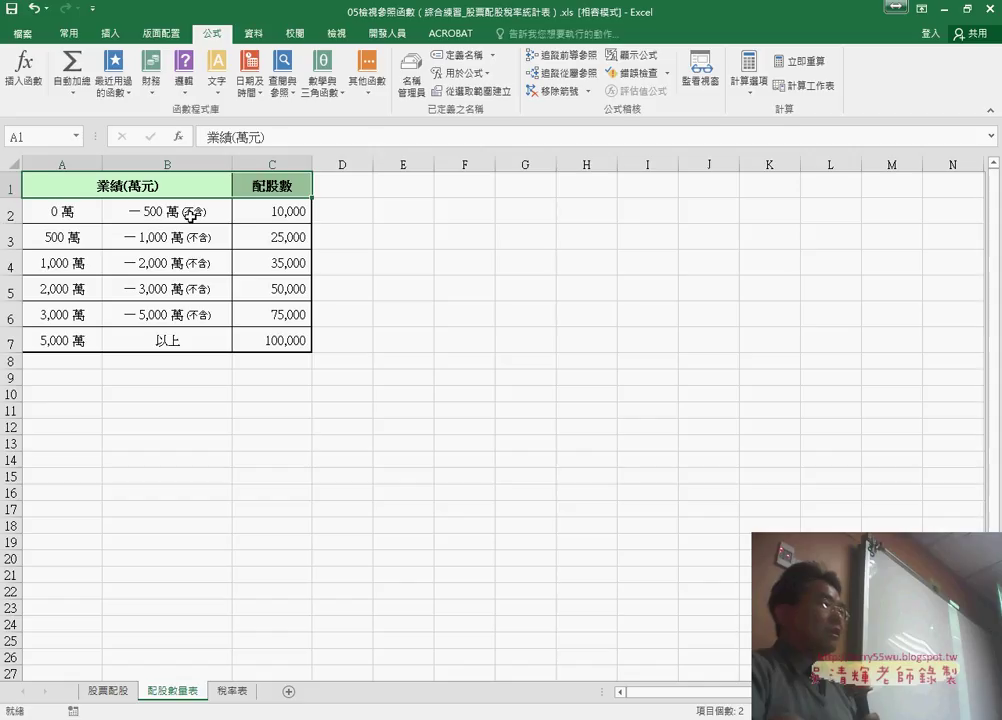
# Copy the sheet name 配股數量表 and try naming A2:C7 via Define Name, then cancel.
pyautogui.doubleClick(183, 697)
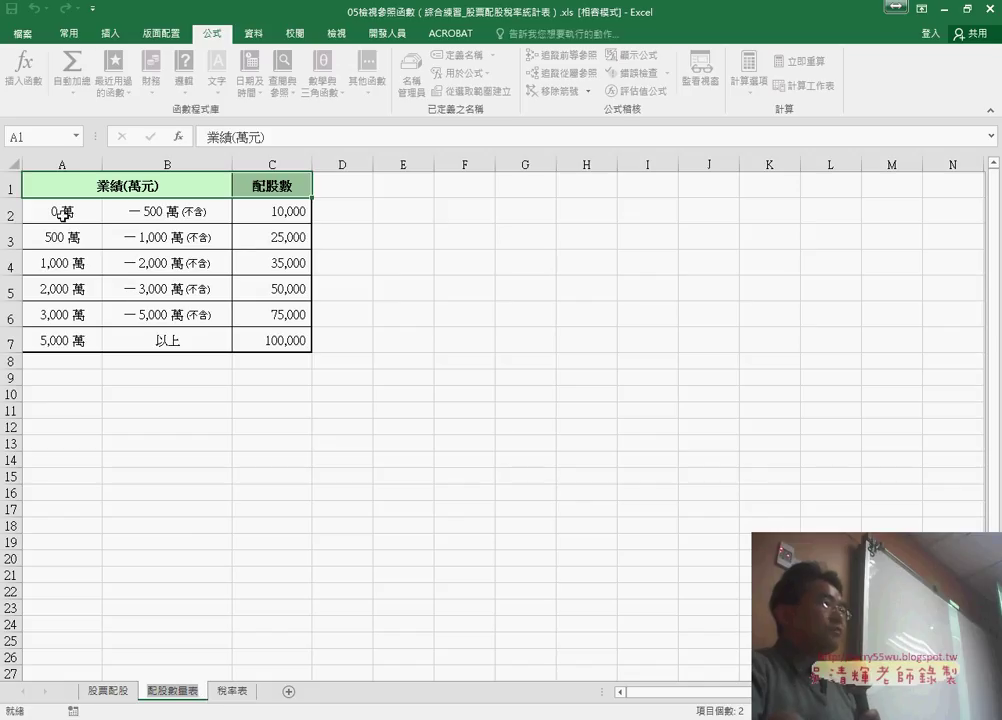
pyautogui.moveTo(62, 213); pyautogui.dragTo(268, 340)
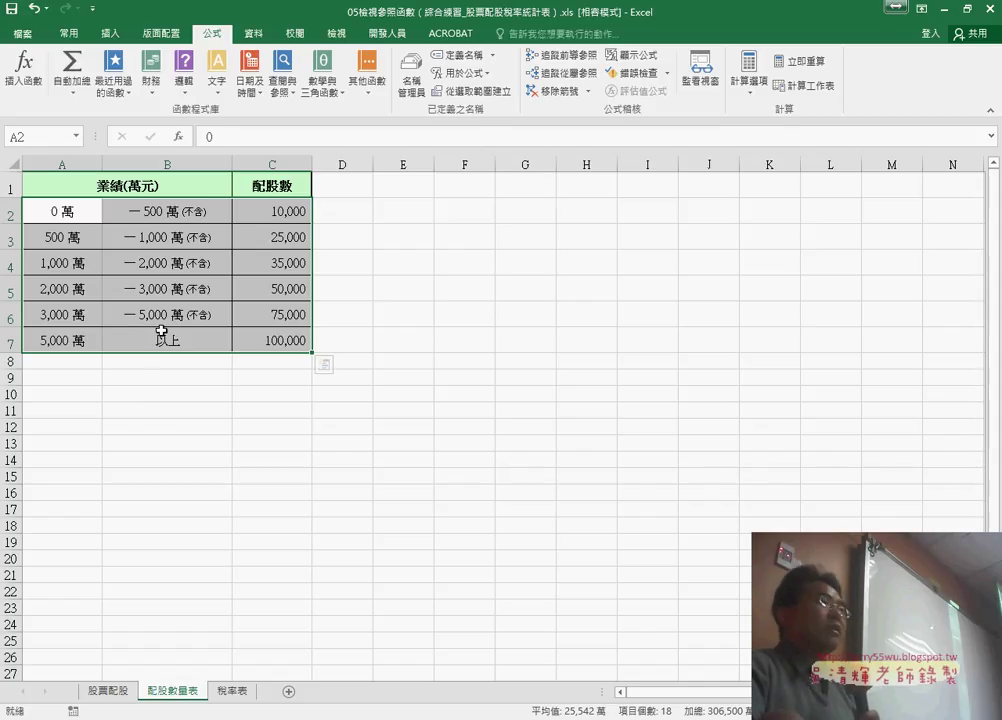
pyautogui.click(458, 56)
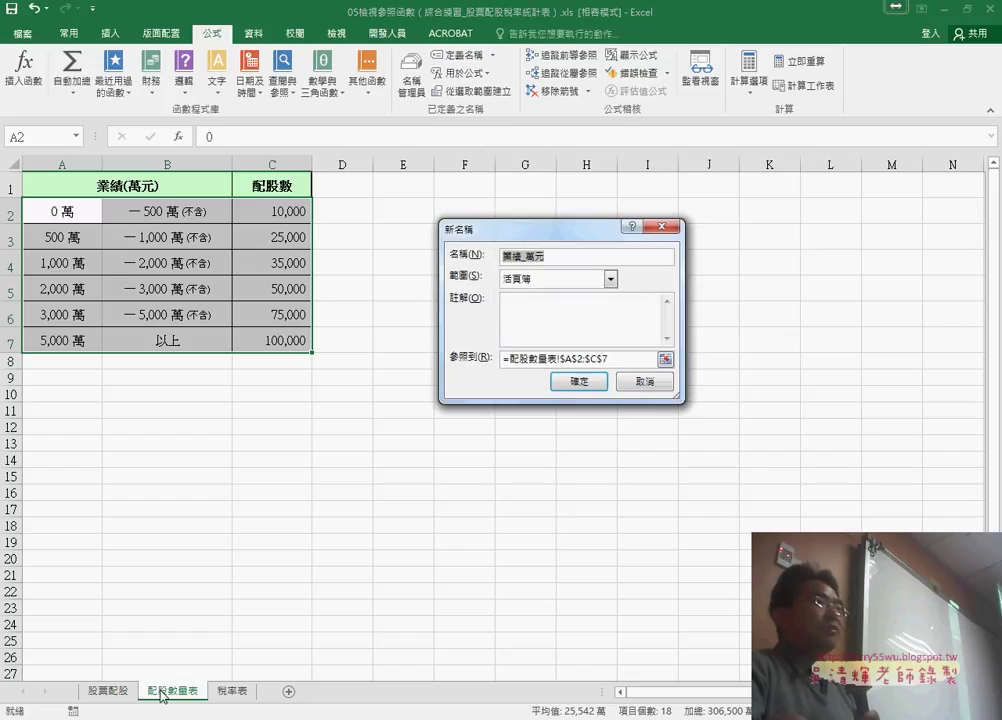
pyautogui.rightClick(540, 258)
pyautogui.click(562, 346)
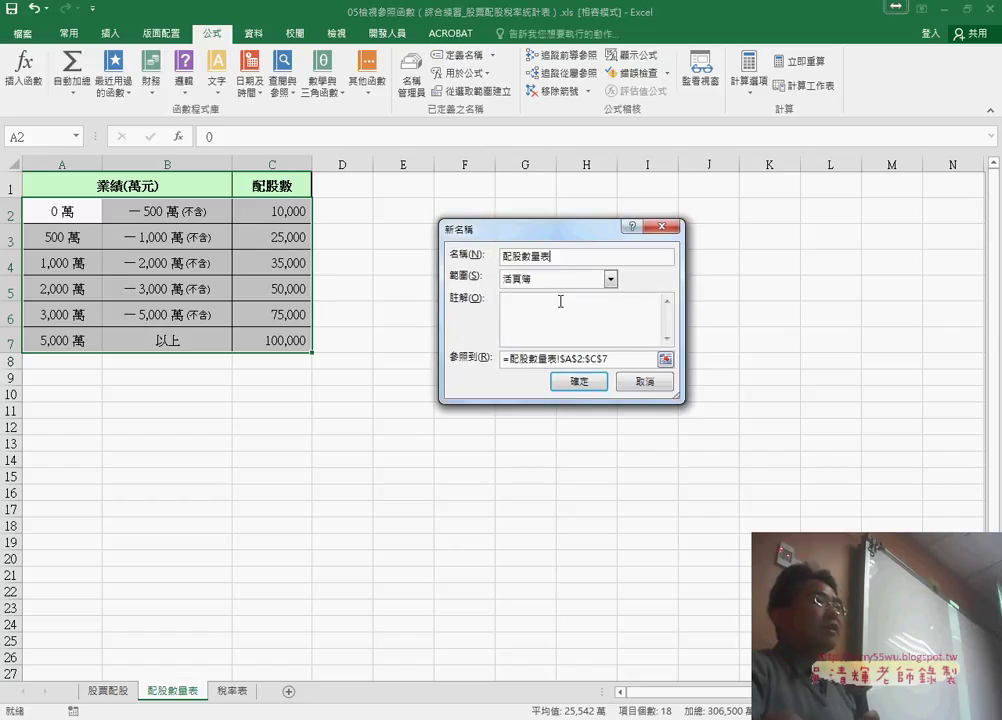
pyautogui.click(647, 382)
# Name A2:C7 配股數量表 through the Name Box, then go to the 稅率表 sheet.
pyautogui.moveTo(40, 214); pyautogui.dragTo(275, 344)
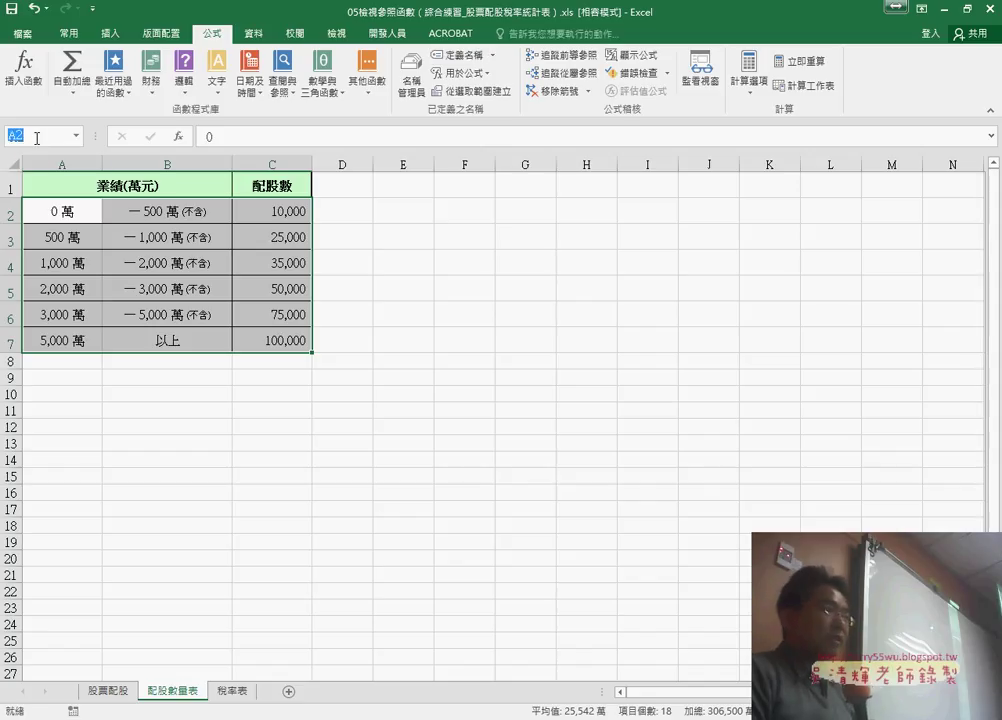
pyautogui.write('配股數量表')
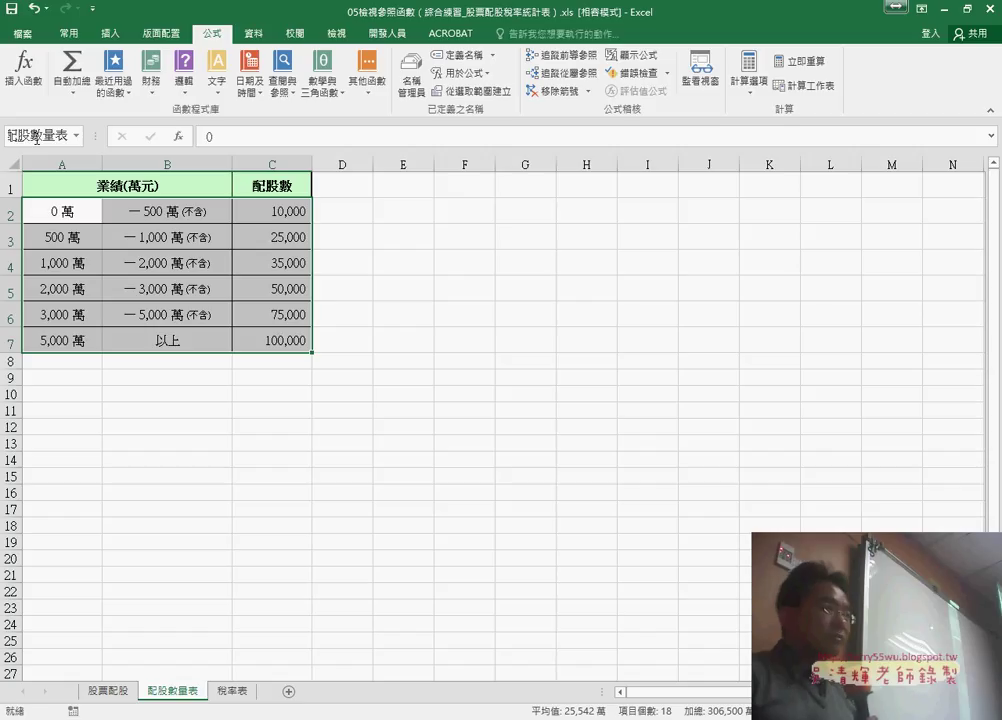
pyautogui.press('Return')
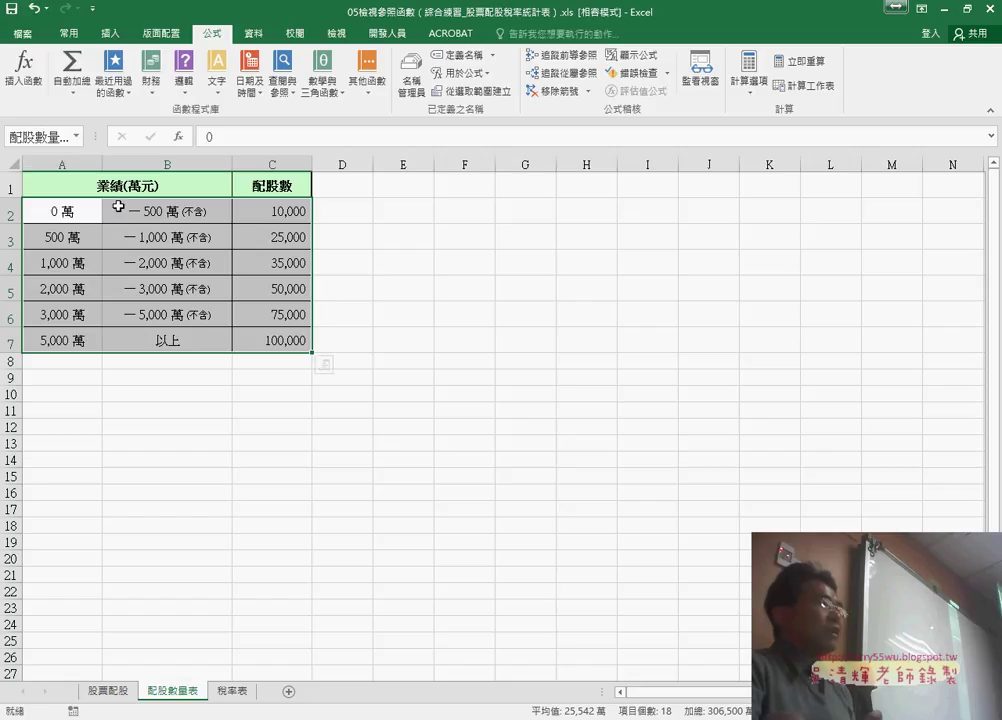
pyautogui.click(234, 691)
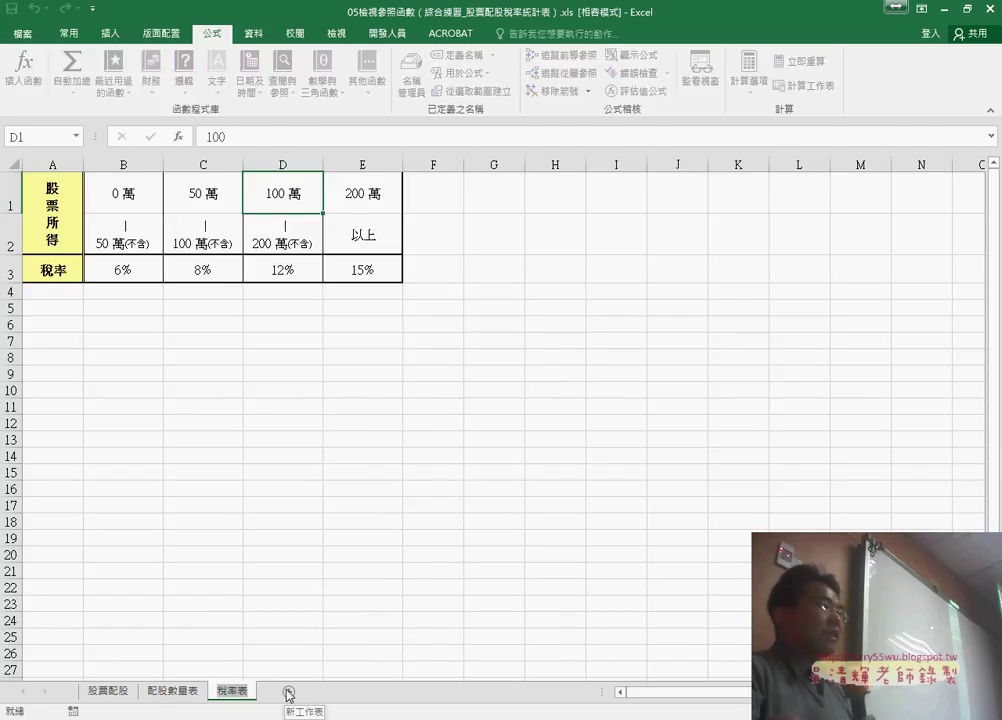
# Select B1:E3 and enter 稅率表 as its name in the Name Box.
pyautogui.moveTo(130, 202); pyautogui.dragTo(360, 270)
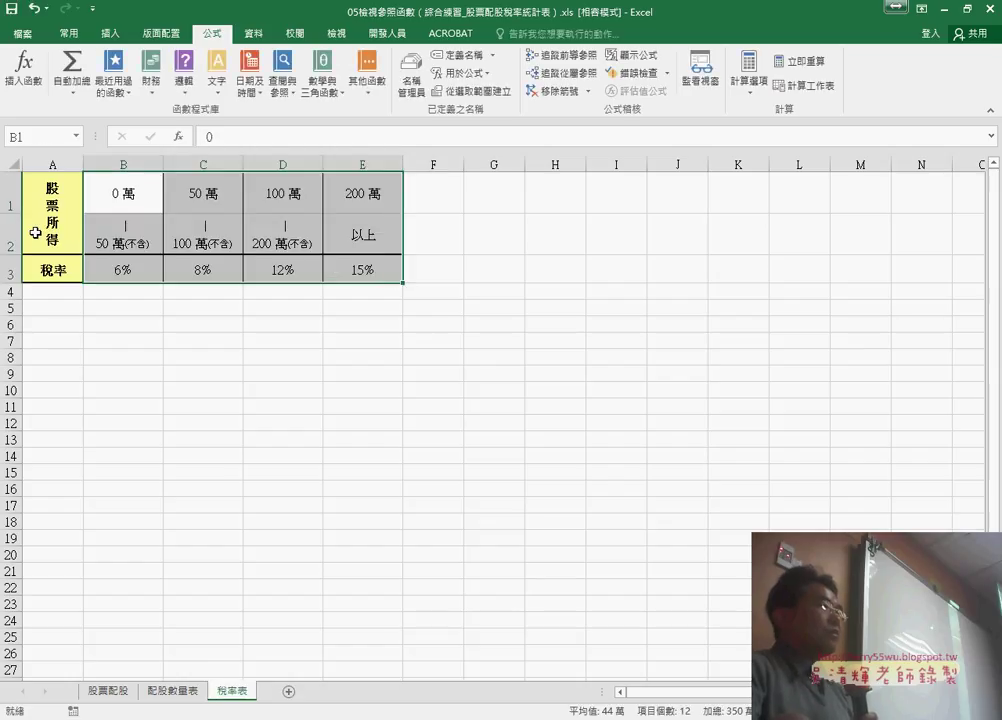
pyautogui.moveTo(112, 193); pyautogui.dragTo(370, 266)
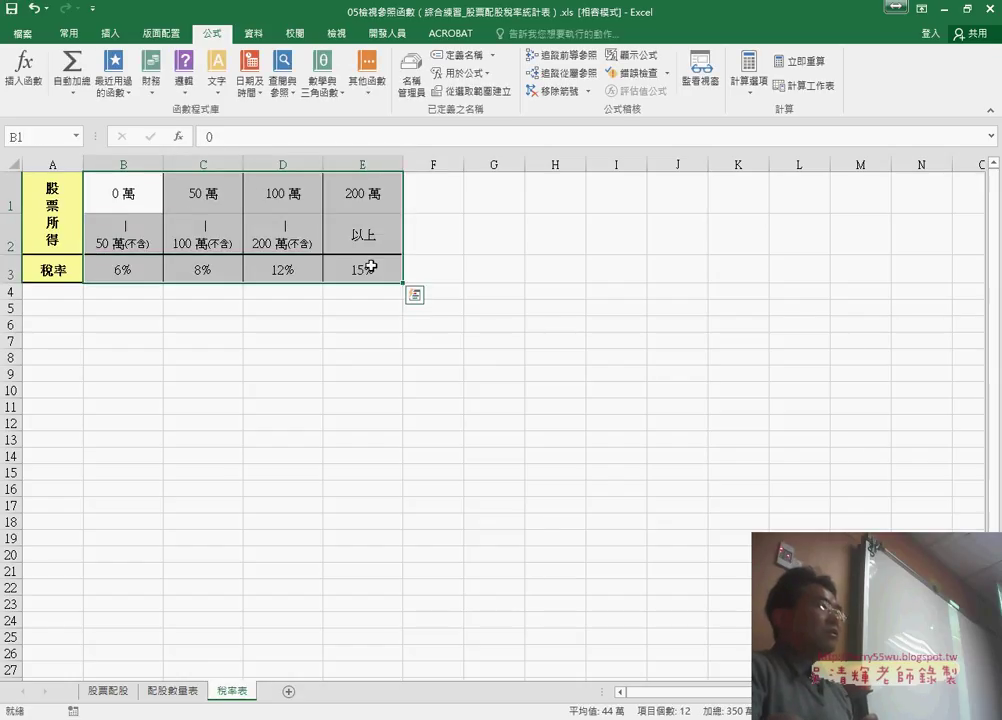
pyautogui.click(35, 137)
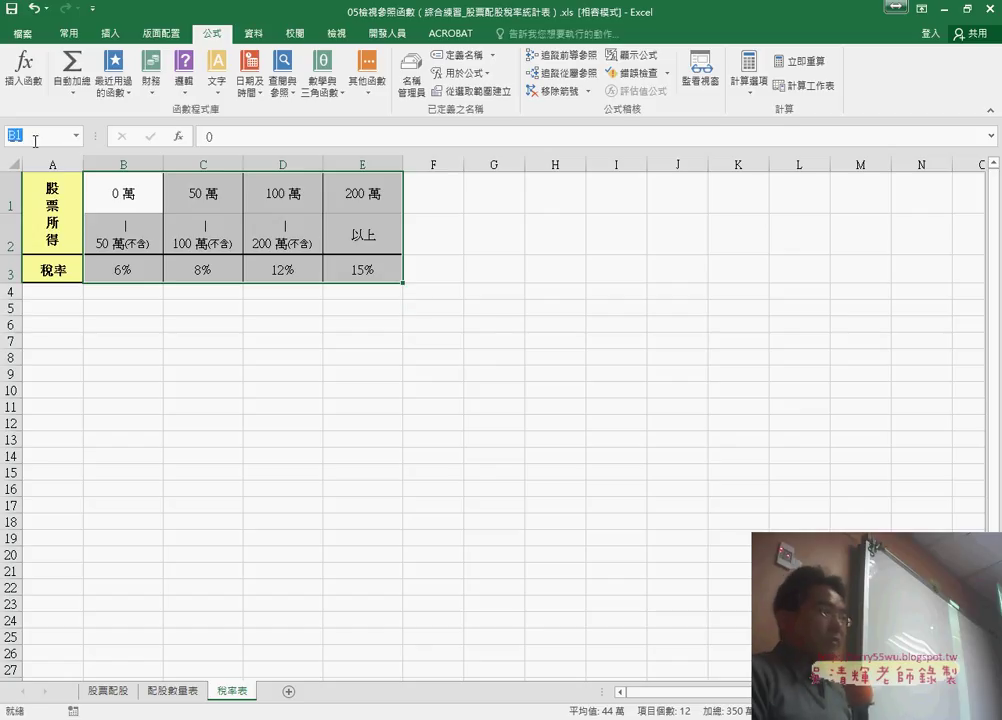
pyautogui.write('稅率表')
pyautogui.press('BackSpace')
pyautogui.press('BackSpace')
pyautogui.press('BackSpace')
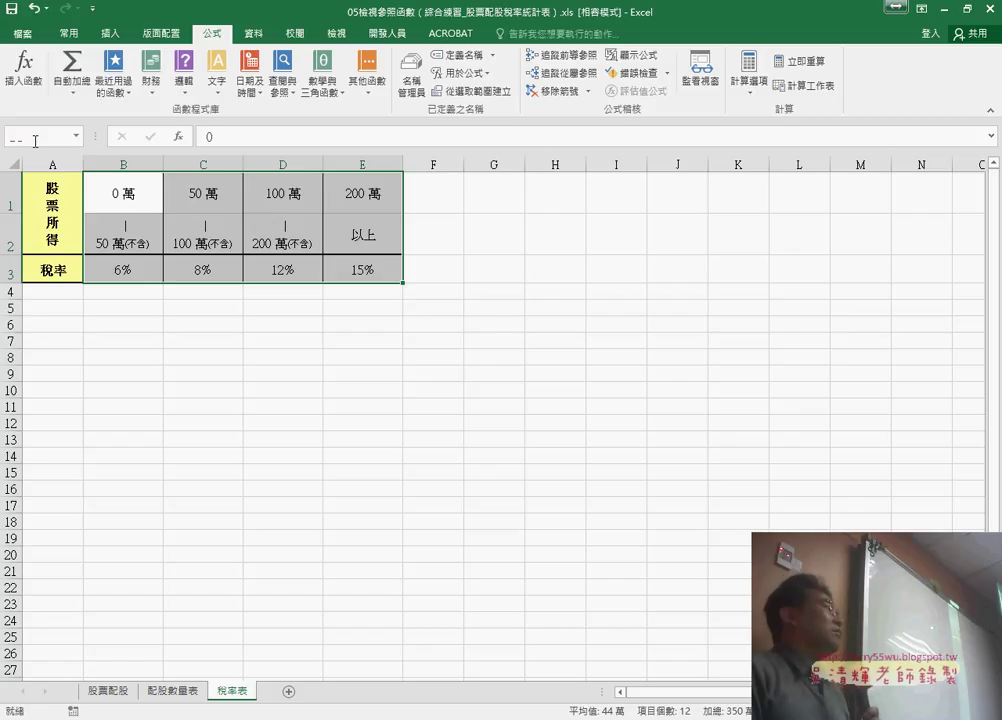
pyautogui.write('稅率表')
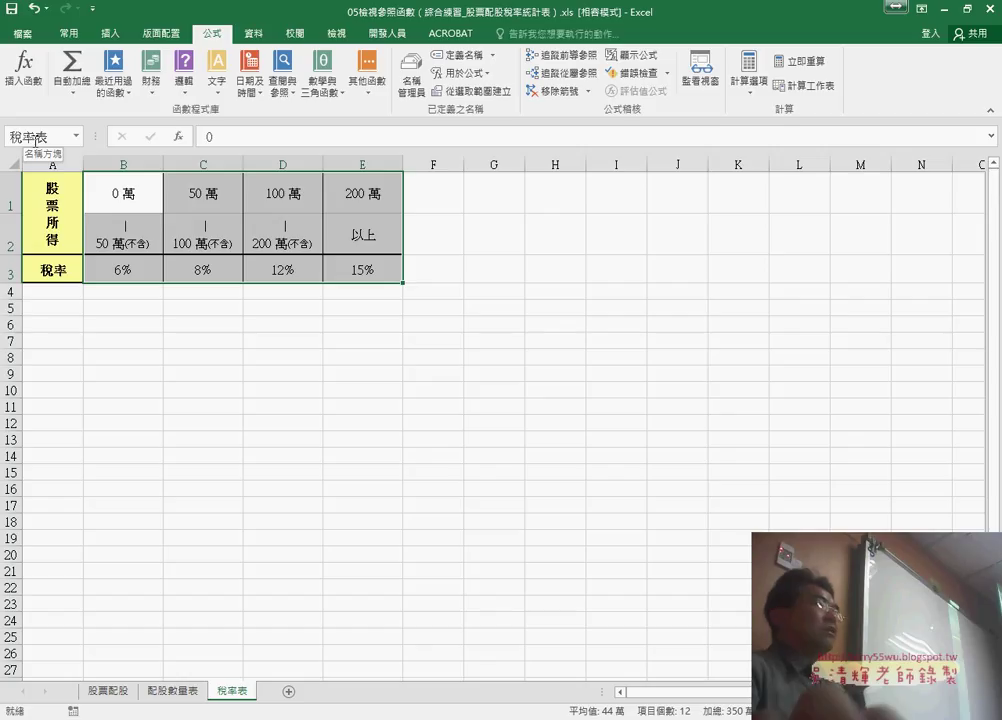
# Review the twelve defined names, including 配股數量表 and 稅率表, then select D4 on 股票配股.
pyautogui.click(411, 78)
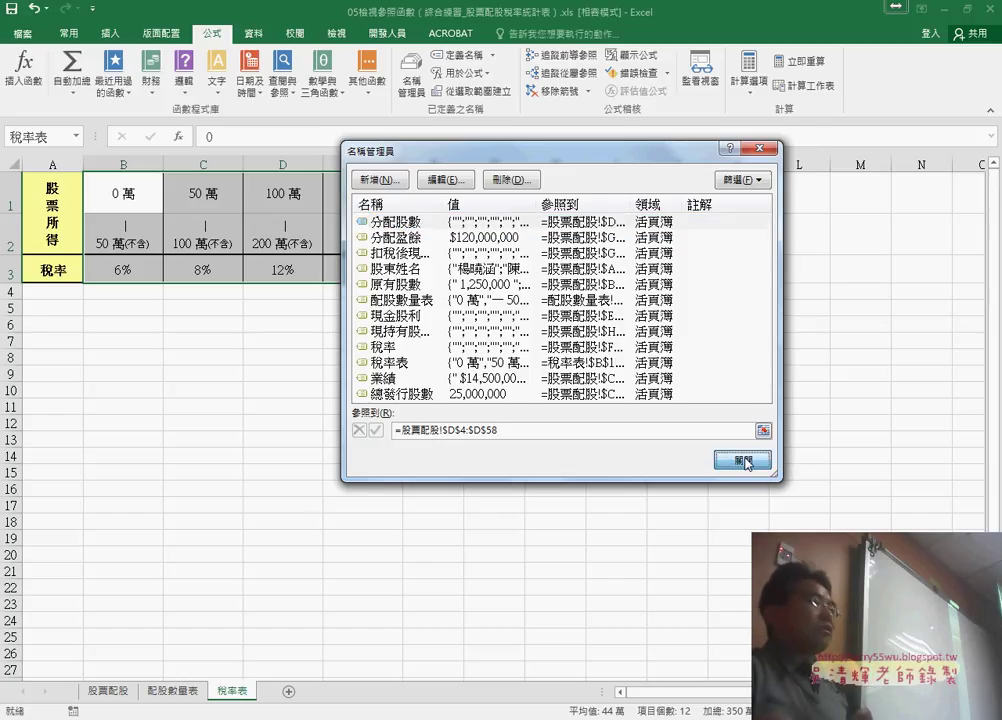
pyautogui.click(738, 459)
pyautogui.click(116, 699)
pyautogui.scroll(4, 291, 519)
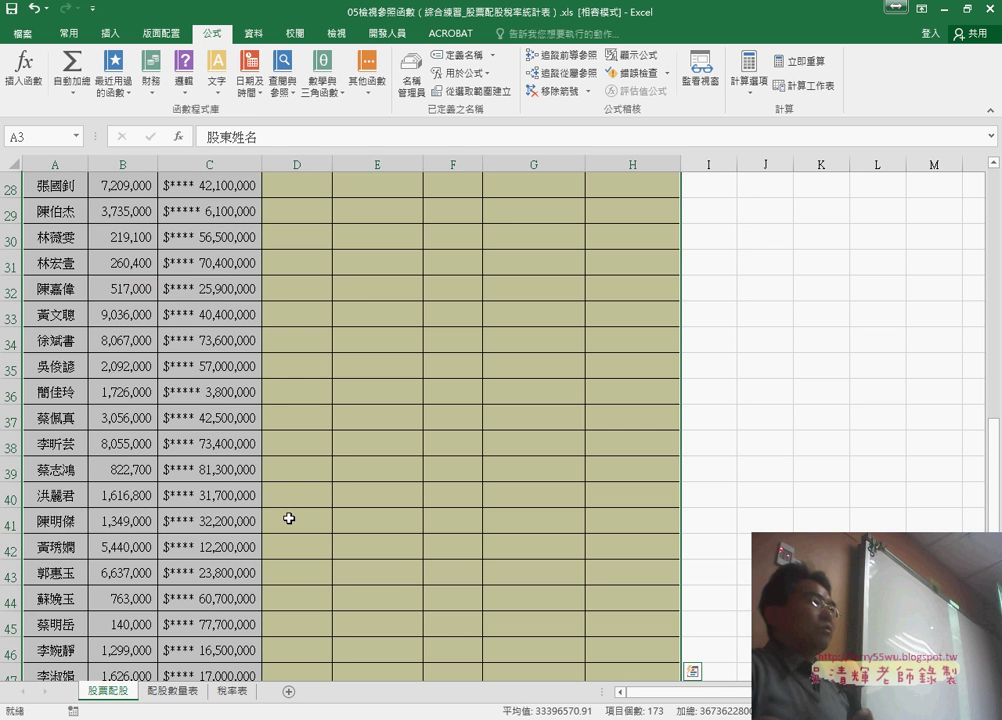
pyautogui.scroll(8, 309, 416)
pyautogui.scroll(1, 319, 376)
pyautogui.click(310, 250)
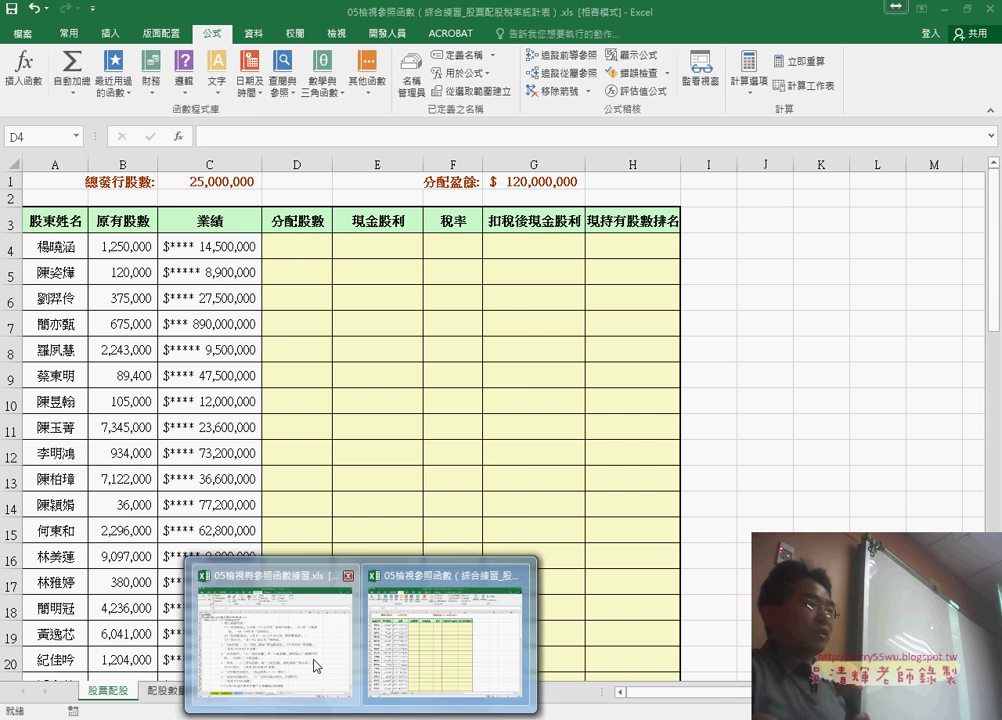
pyautogui.click(315, 665)
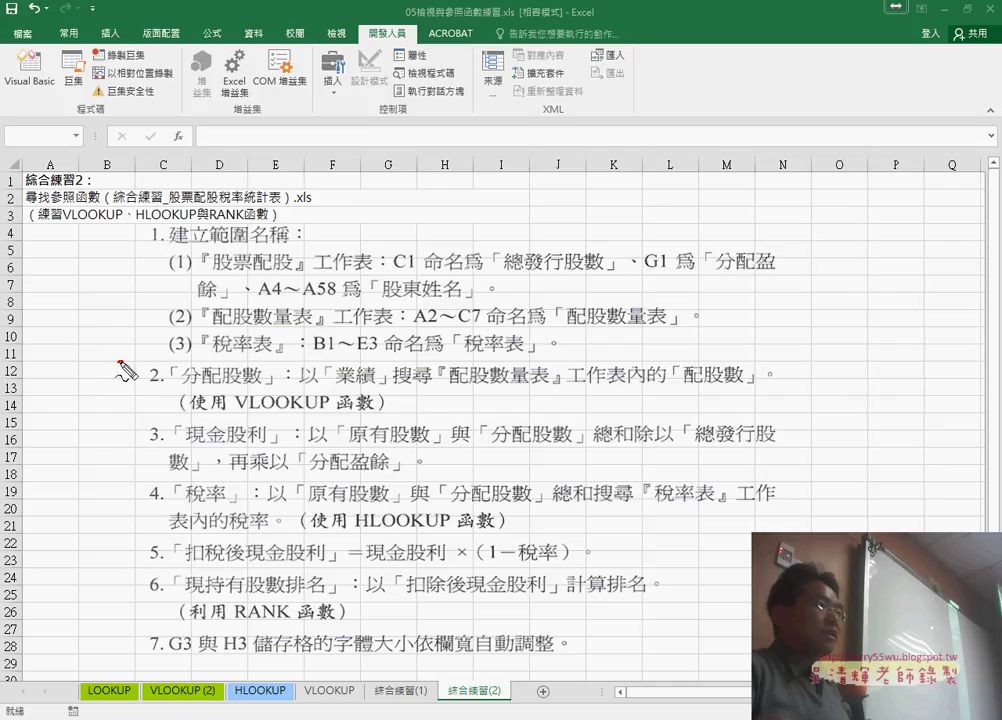
pyautogui.moveTo(120, 363); pyautogui.dragTo(530, 368)
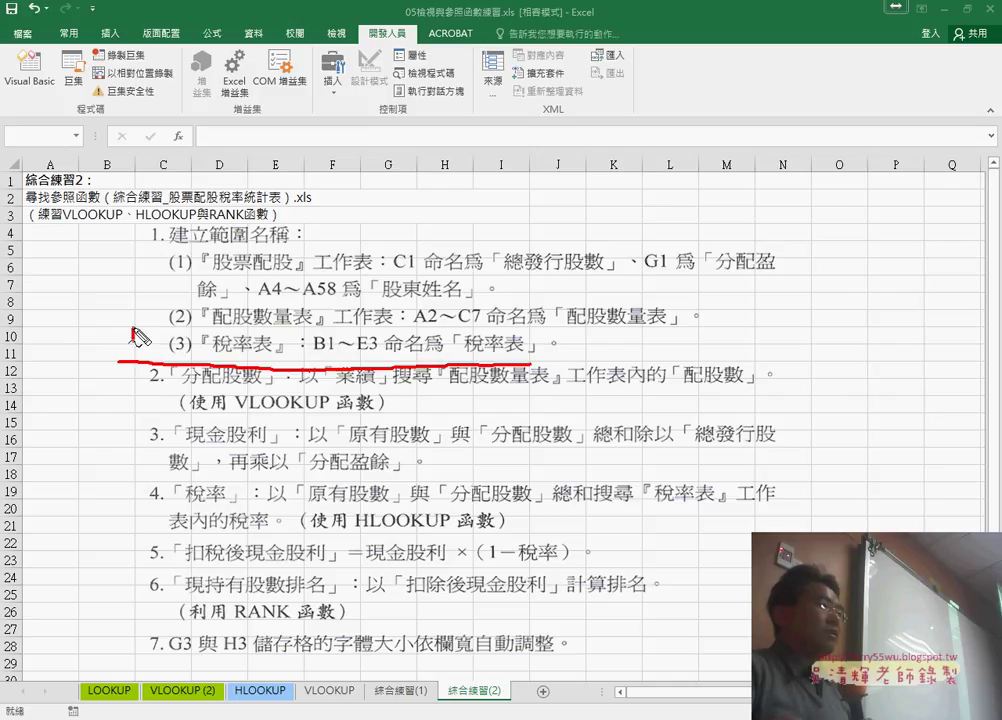
pyautogui.moveTo(132, 338)
pyautogui.mouseDown()
pyautogui.moveTo(131, 258)
pyautogui.moveTo(150, 295)
pyautogui.mouseUp()
pyautogui.moveTo(128, 372); pyautogui.dragTo(130, 490)
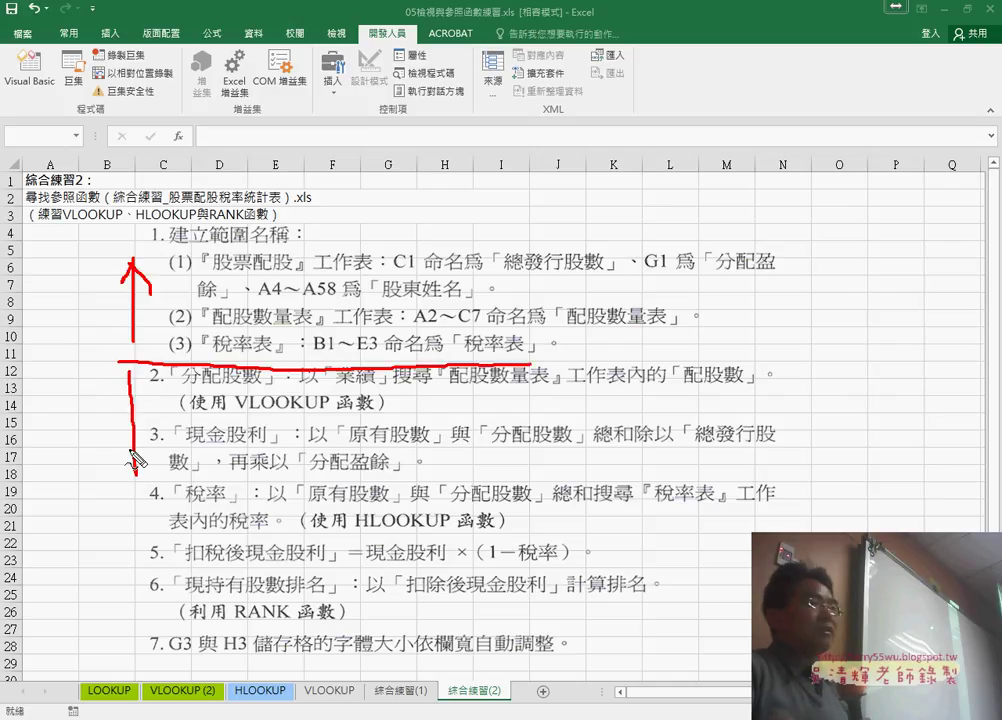
pyautogui.moveTo(120, 435); pyautogui.dragTo(150, 455)
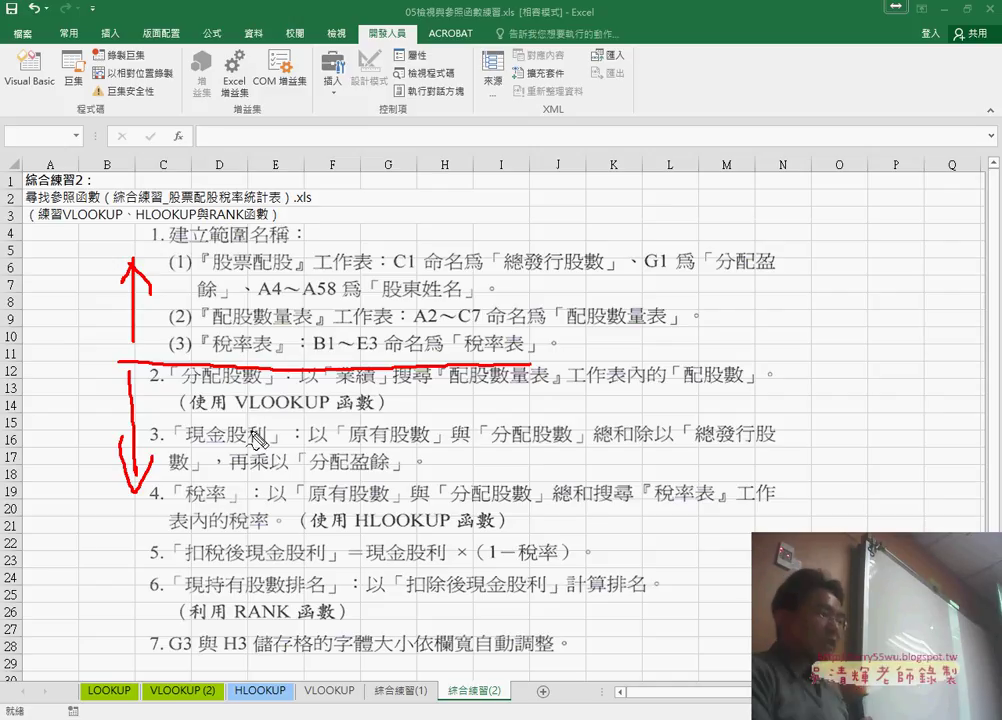
pyautogui.press('Escape')
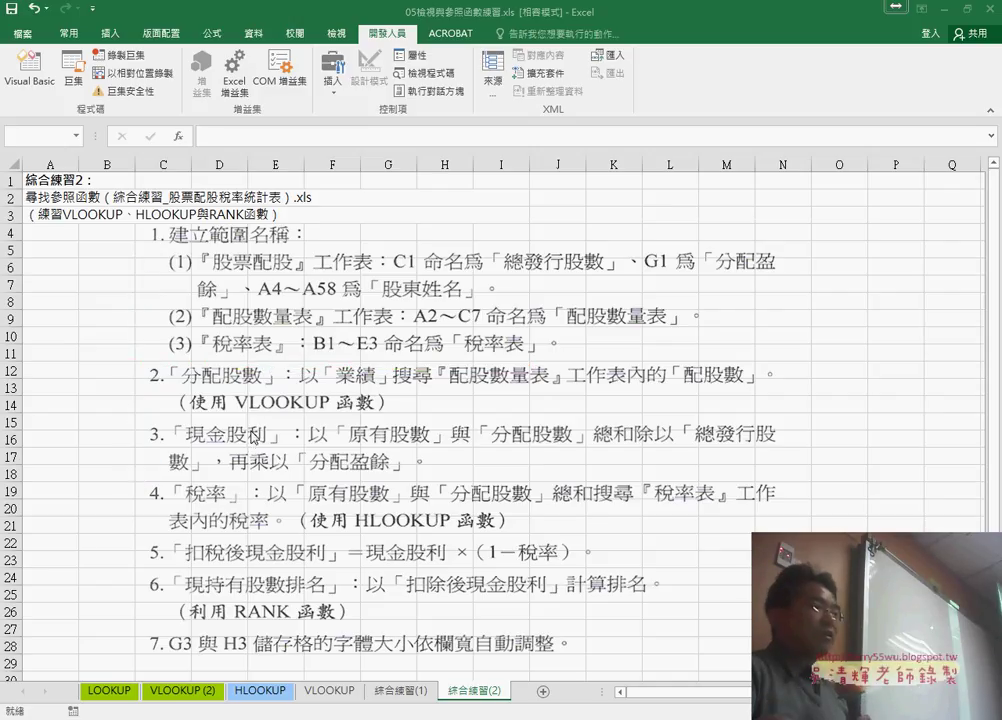
pyautogui.hotkey('alt', 'Tab')
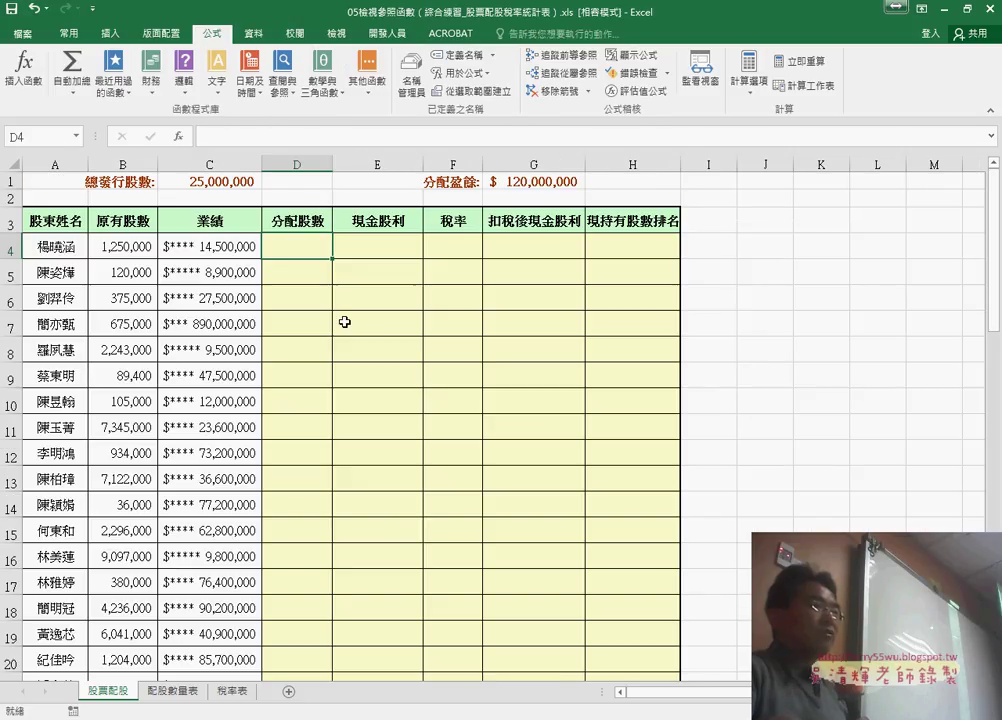
pyautogui.click(362, 242)
pyautogui.click(470, 246)
pyautogui.click(642, 246)
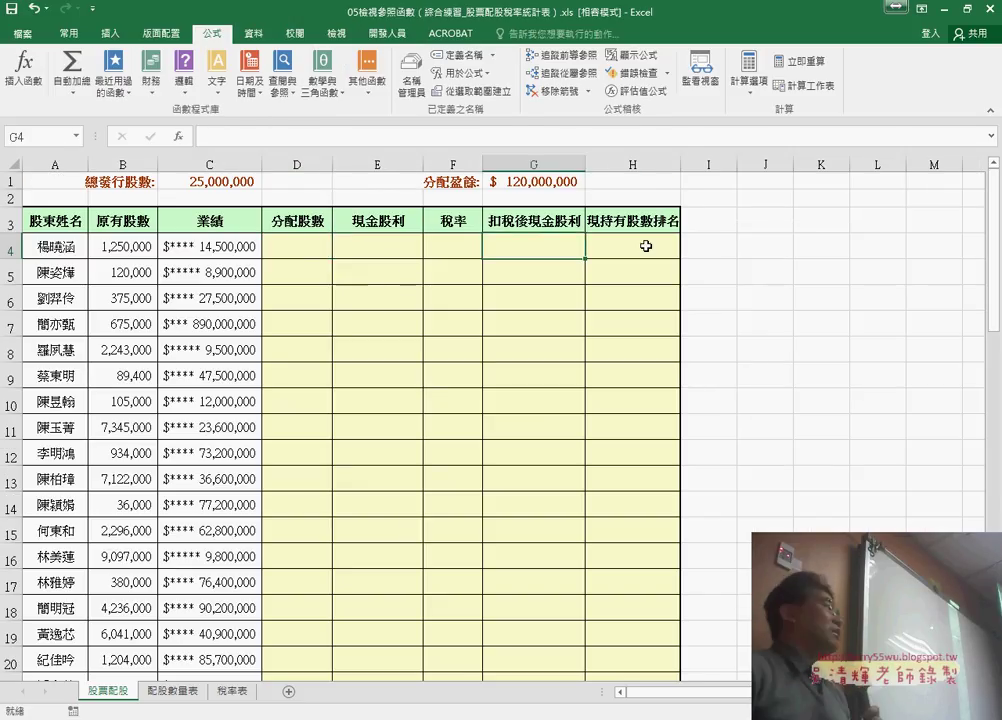